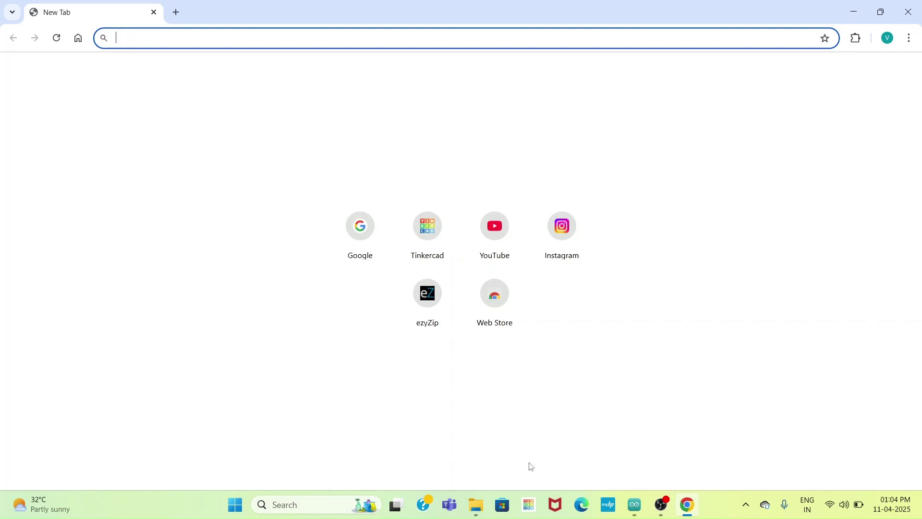
# Open Tinkercad and create a new Circuits design from the dashboard.
pyautogui.click(418, 246)
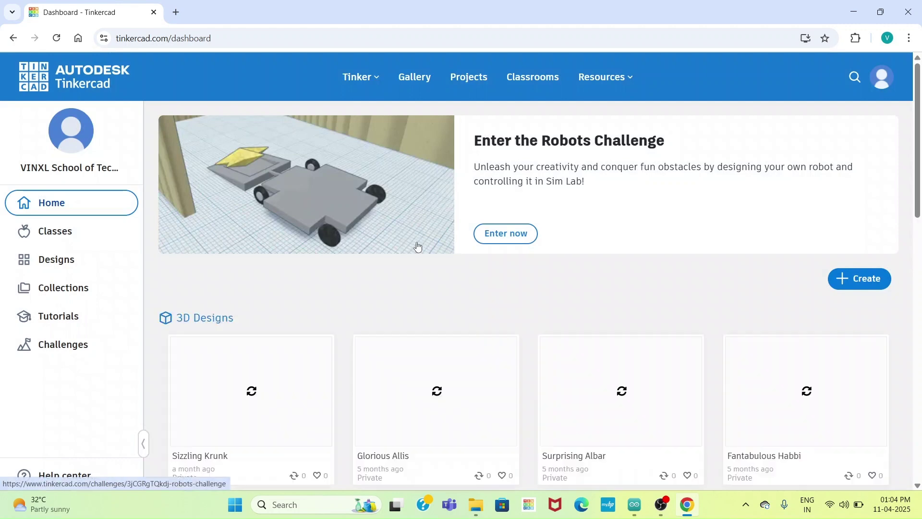
pyautogui.click(855, 285)
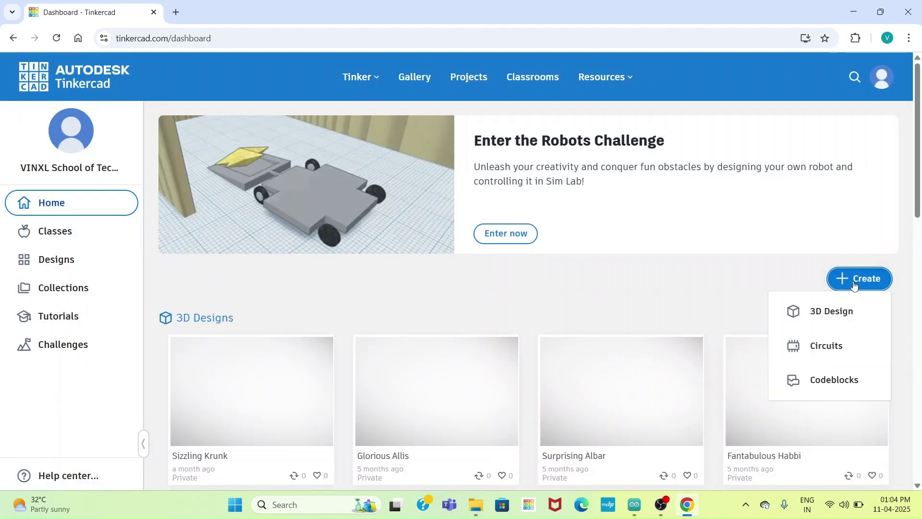
pyautogui.click(825, 345)
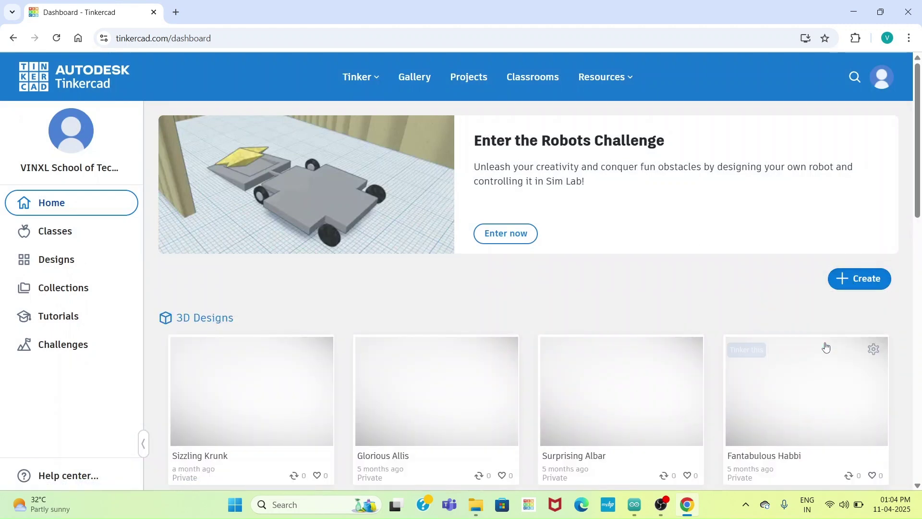
pyautogui.click(825, 343)
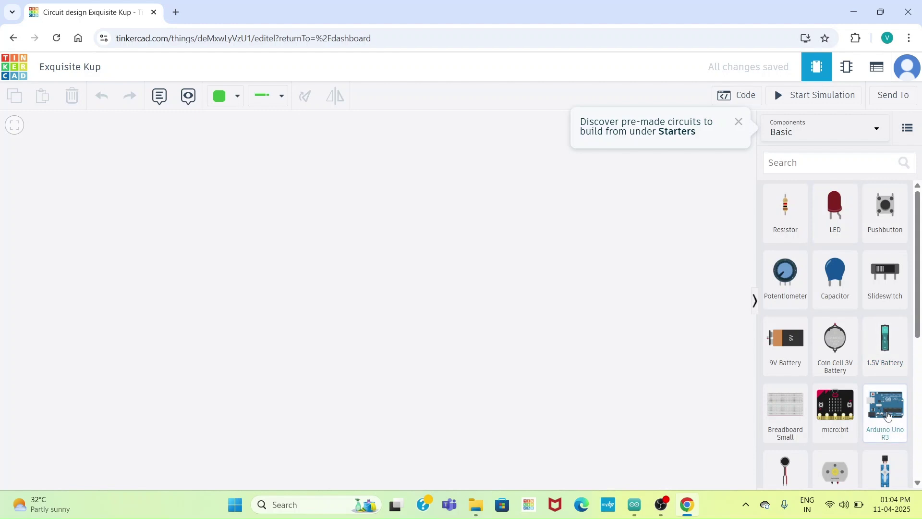
# Place an Arduino Uno R3 on the empty workplane with a Breadboard Small beside it.
pyautogui.moveTo(888, 417); pyautogui.dragTo(282, 328)
pyautogui.moveTo(785, 406); pyautogui.dragTo(594, 313)
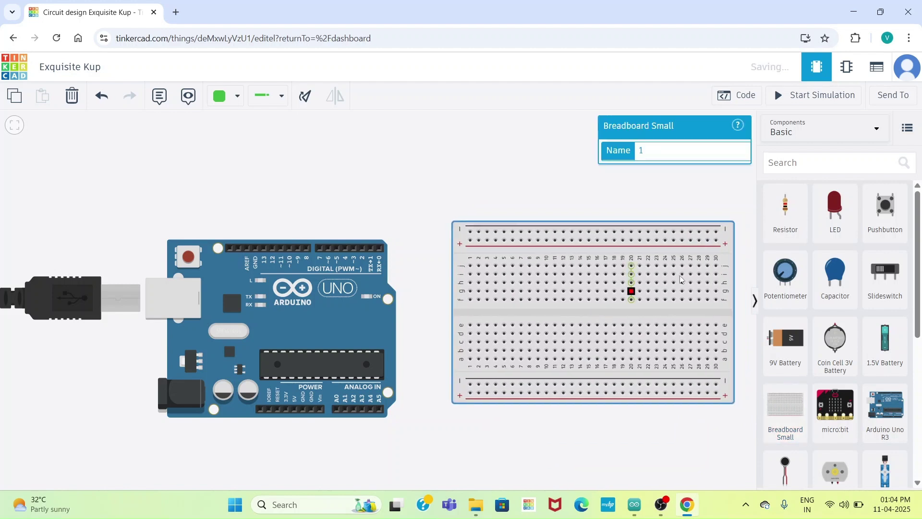
# Search the components for "rgb" and place an LED RGB on the breadboard's upper half with its legs in columns 10 to 13.
pyautogui.click(825, 163)
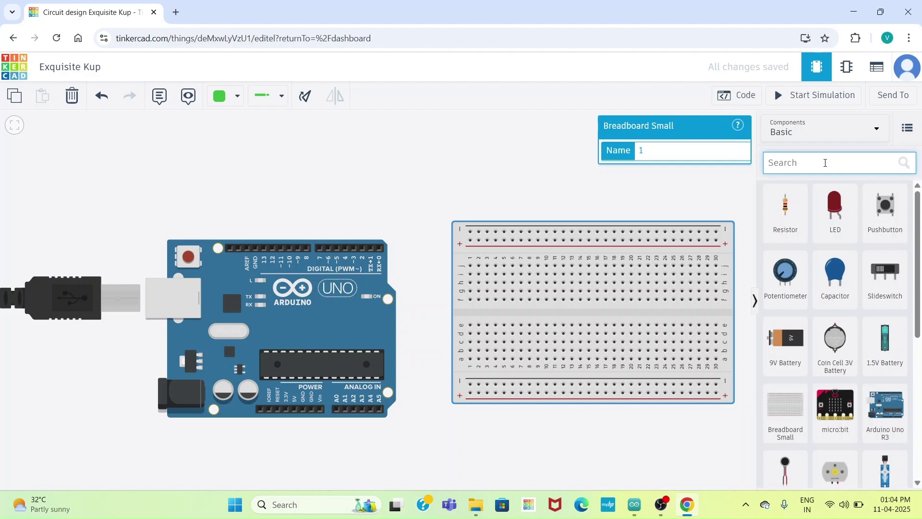
pyautogui.write('rgb')
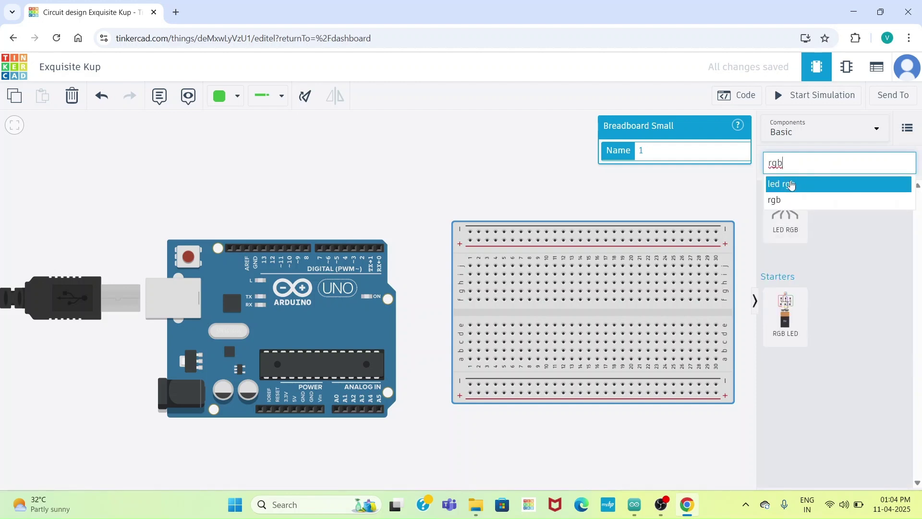
pyautogui.moveTo(791, 221); pyautogui.dragTo(561, 275)
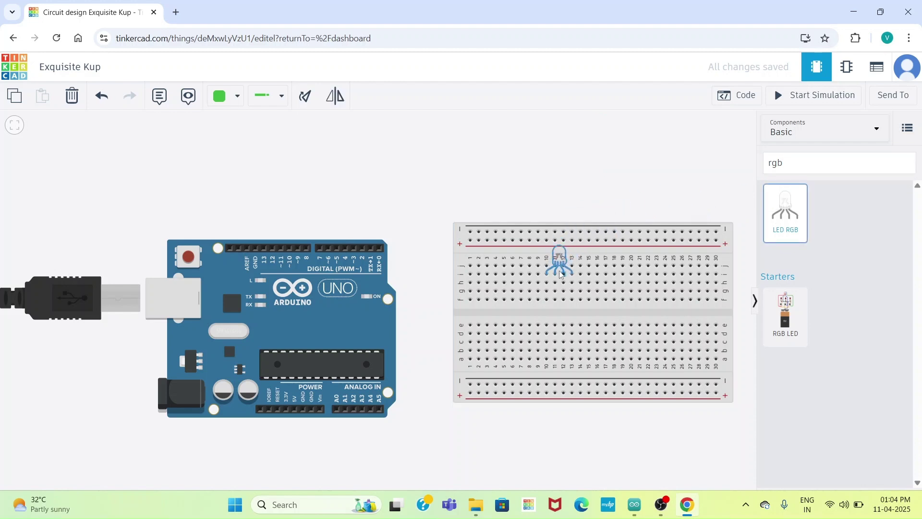
pyautogui.click(561, 275)
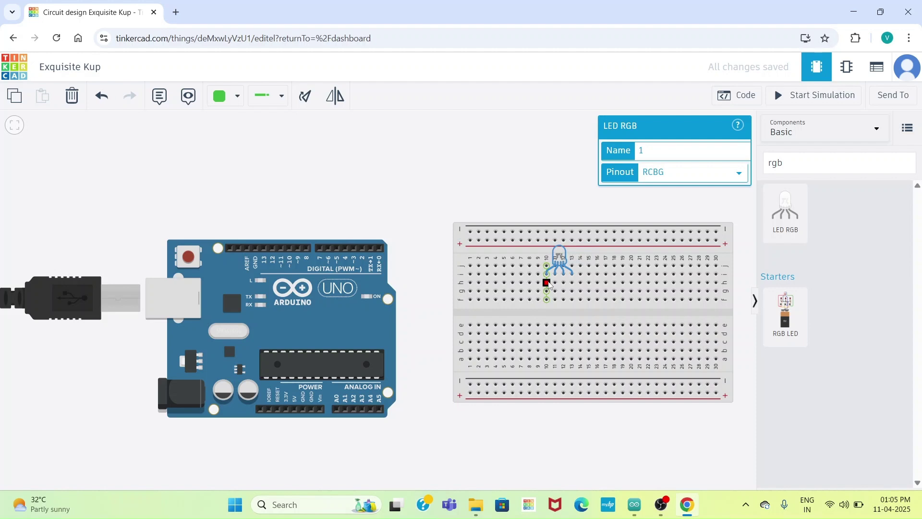
# Wire breadboard hole h10, under the LED's red leg, to Arduino pin D9, routing around the board and levelling the upper corner.
pyautogui.click(547, 282)
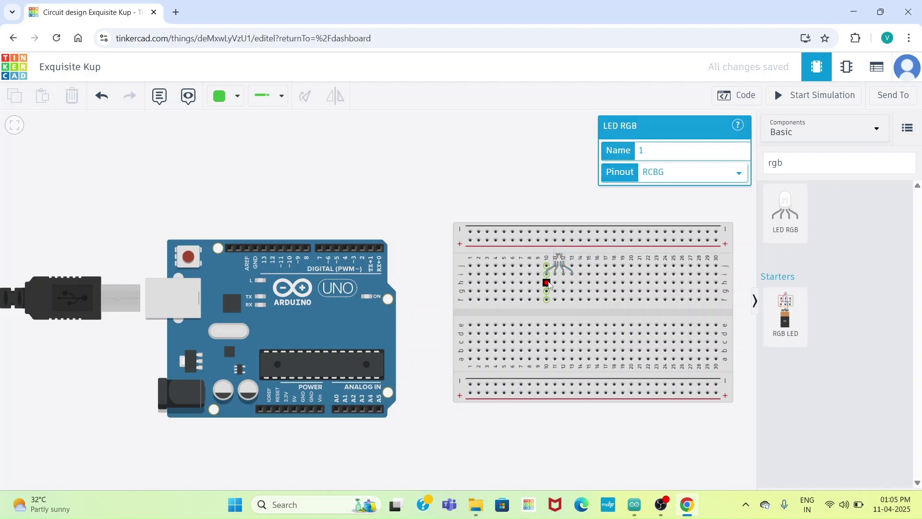
pyautogui.click(549, 316)
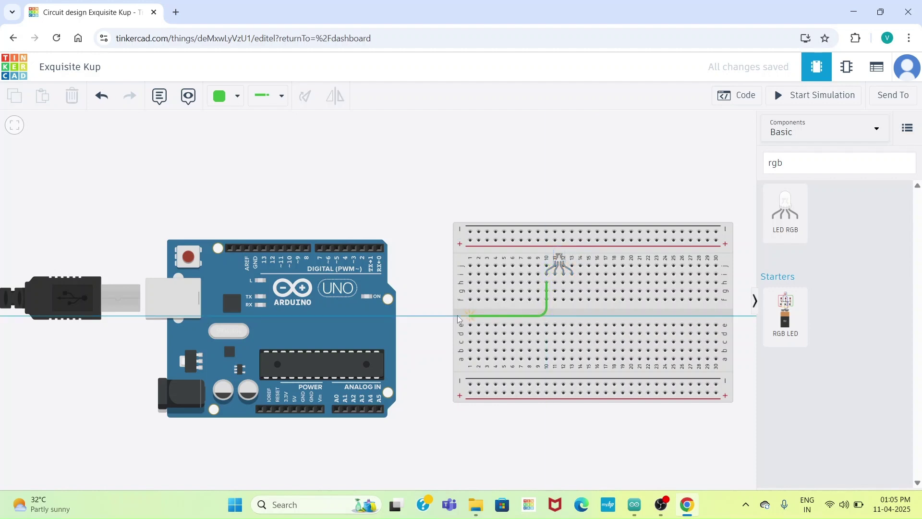
pyautogui.click(426, 315)
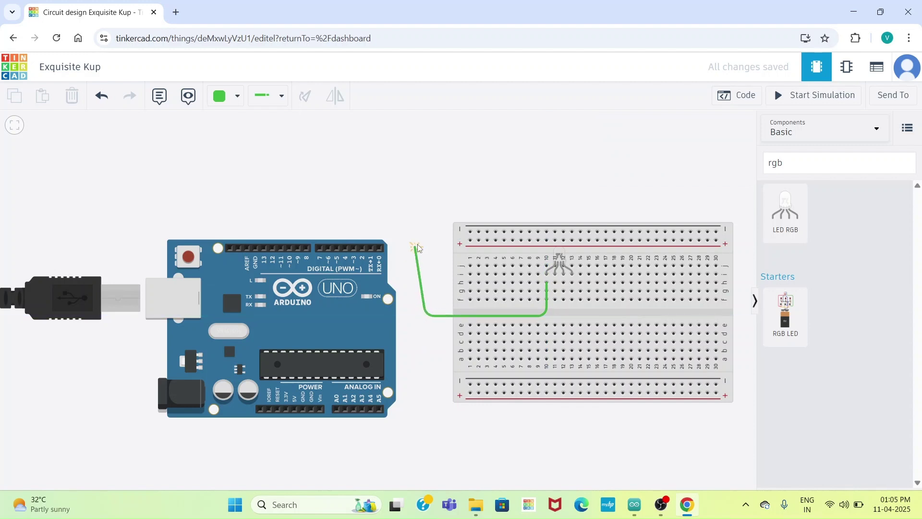
pyautogui.click(424, 218)
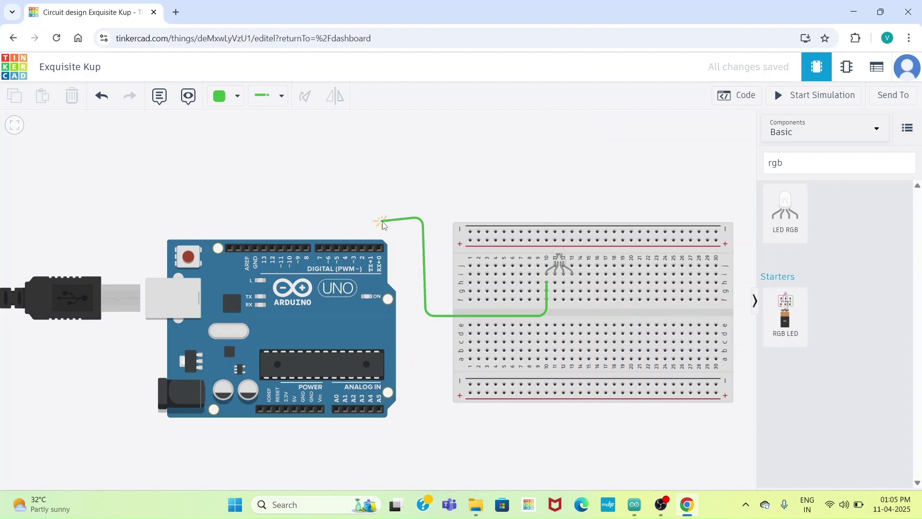
pyautogui.click(296, 211)
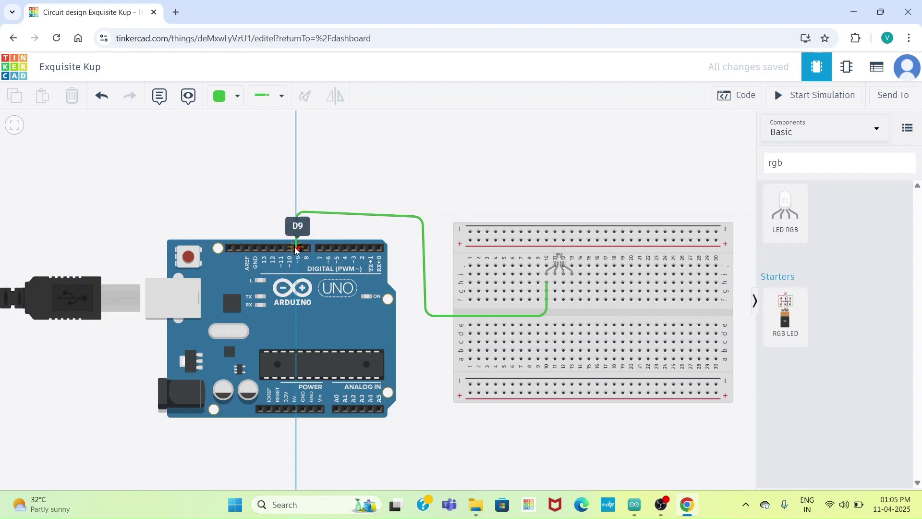
pyautogui.click(297, 248)
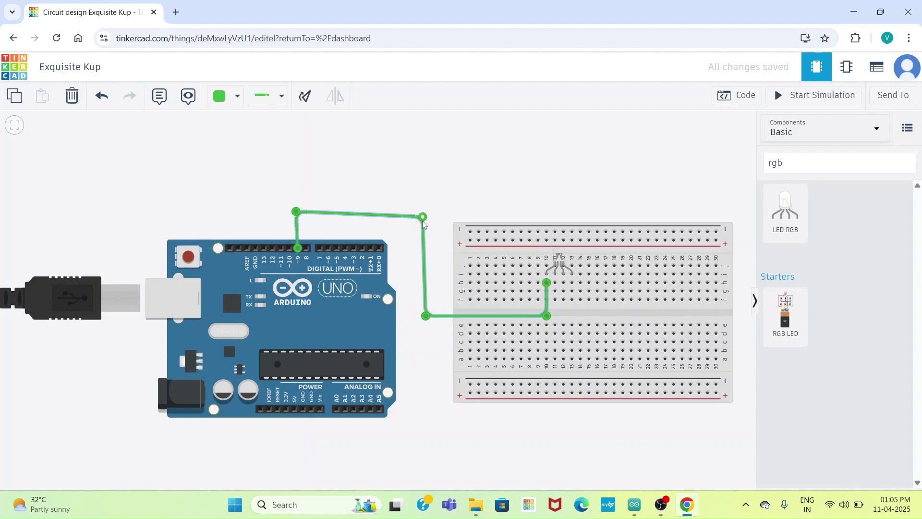
pyautogui.moveTo(422, 219); pyautogui.dragTo(420, 212)
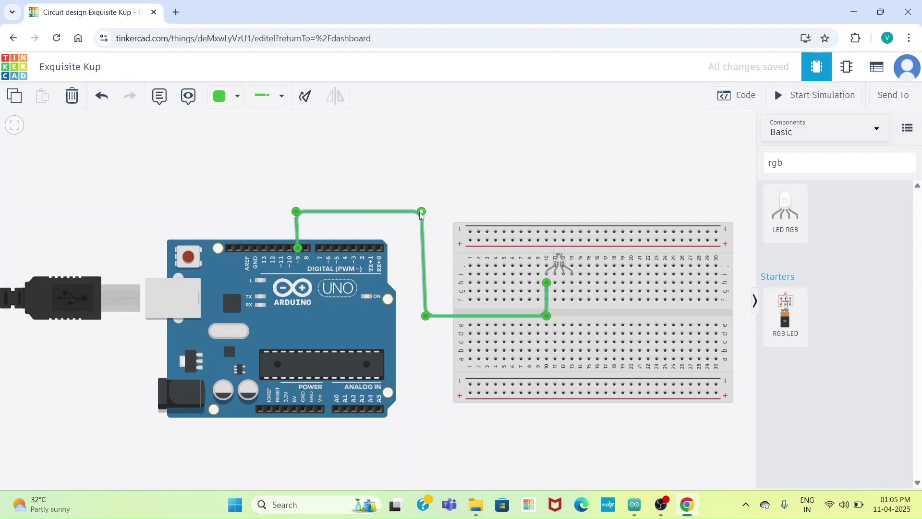
pyautogui.click(219, 143)
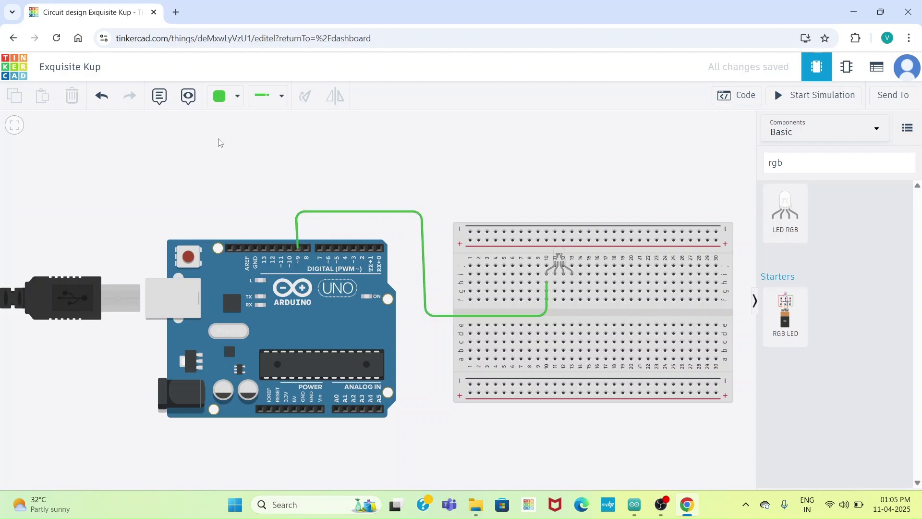
# Set the wire colour to Red and recolour the D9 wire with it.
pyautogui.moveTo(218, 143); pyautogui.dragTo(220, 119)
pyautogui.click(224, 96)
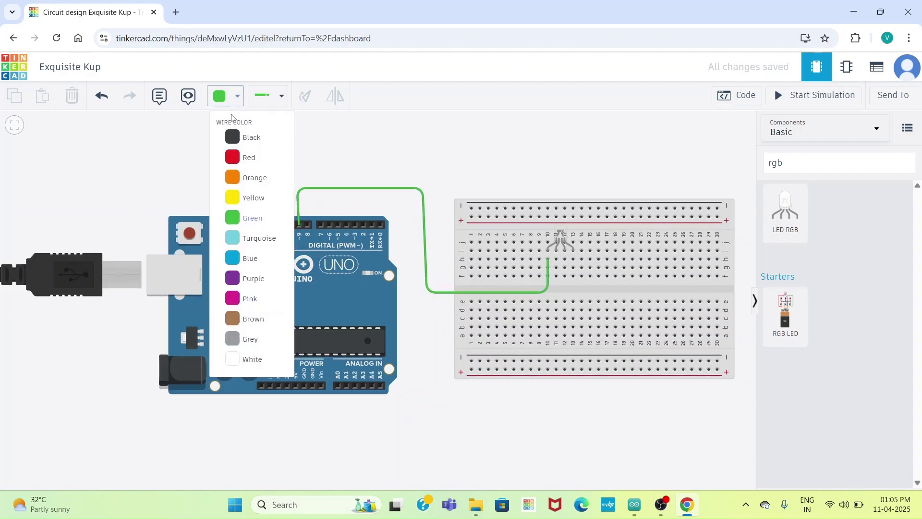
pyautogui.click(246, 165)
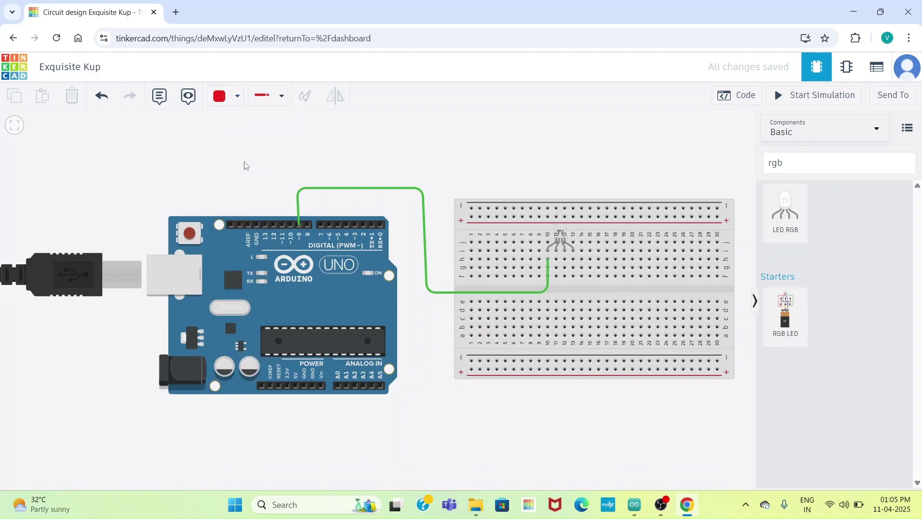
pyautogui.moveTo(243, 165); pyautogui.dragTo(291, 169)
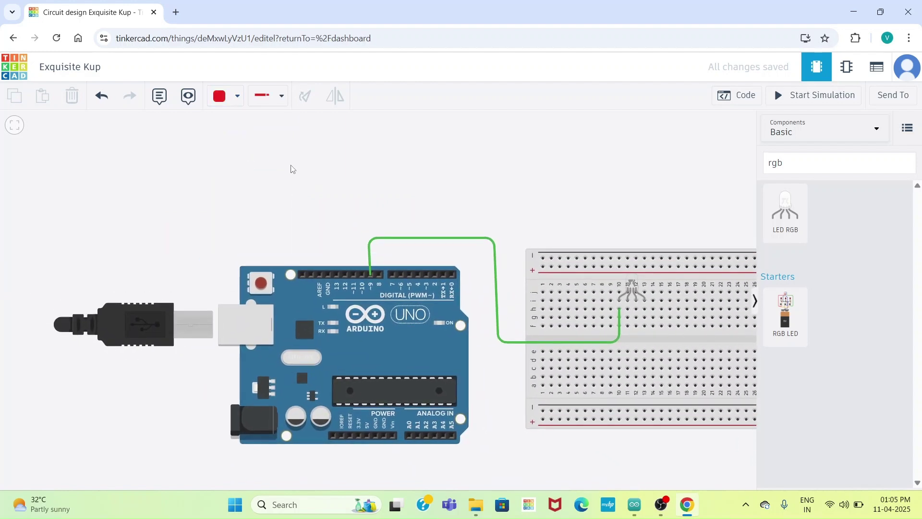
pyautogui.click(390, 238)
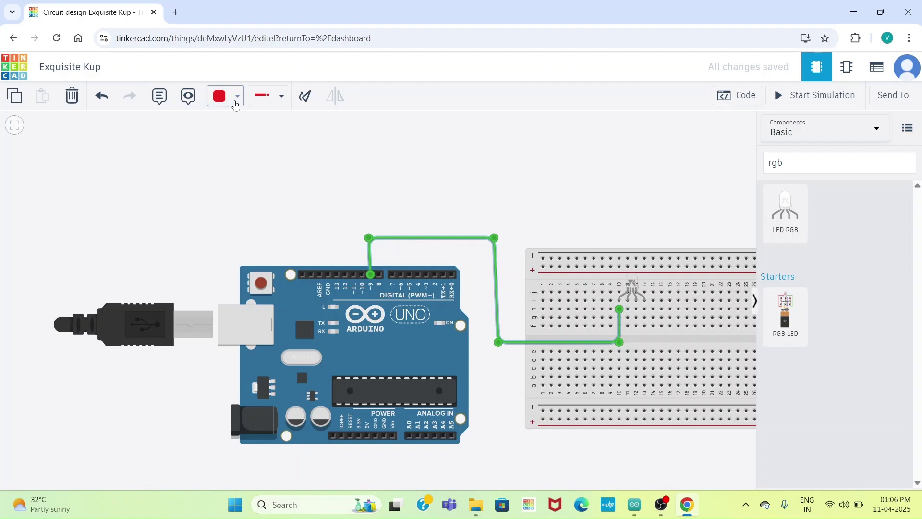
pyautogui.click(235, 102)
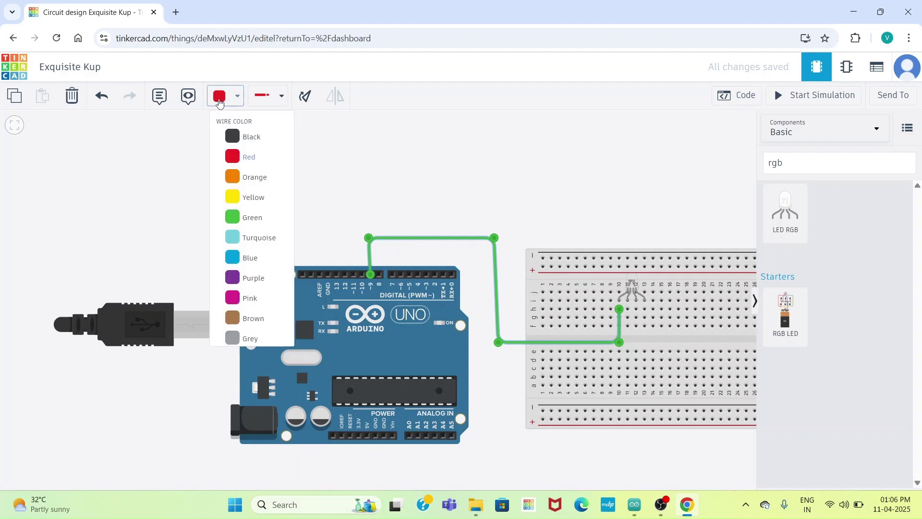
pyautogui.click(246, 159)
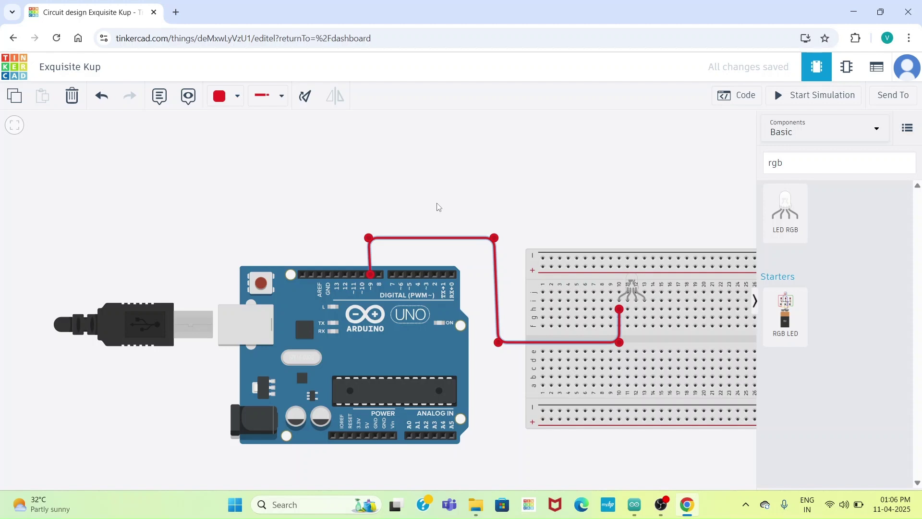
pyautogui.click(573, 204)
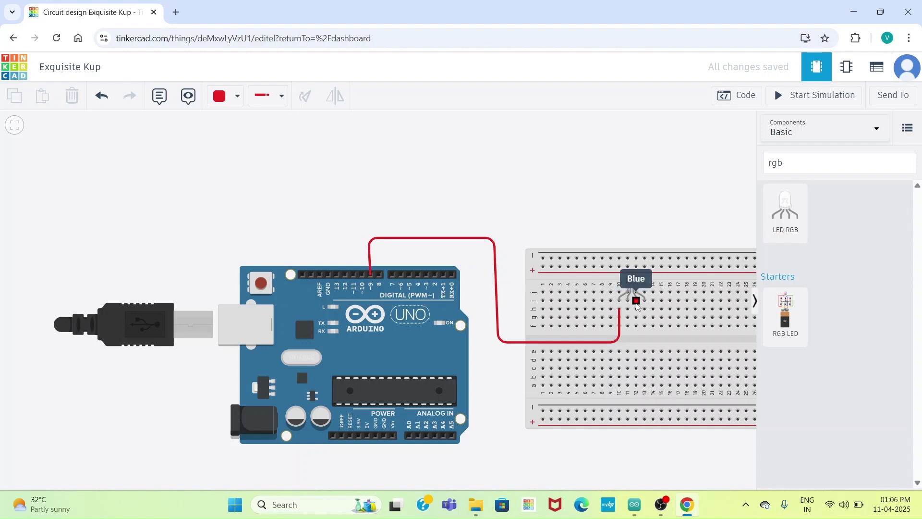
# Wire the RGB LED's Blue leg in column 12 to Arduino pin D10, routing beneath the first wire and levelling its upper corner.
pyautogui.click(636, 301)
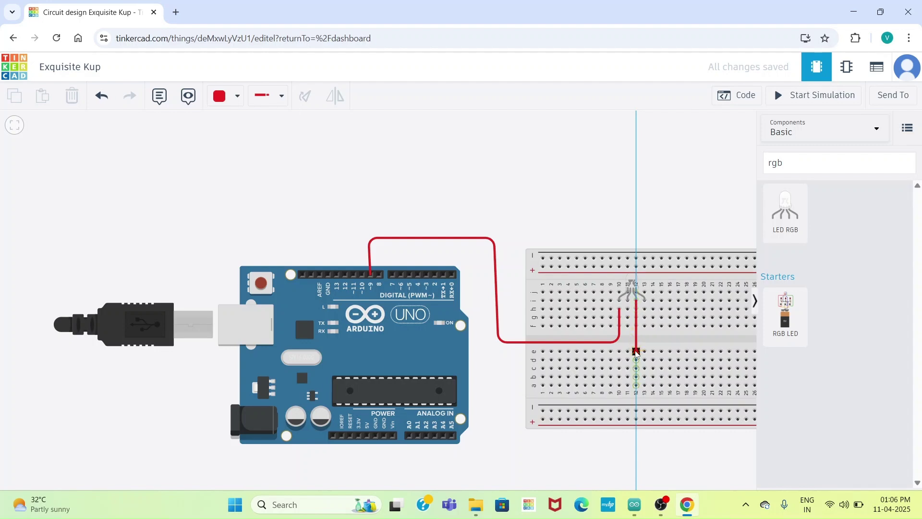
pyautogui.click(636, 360)
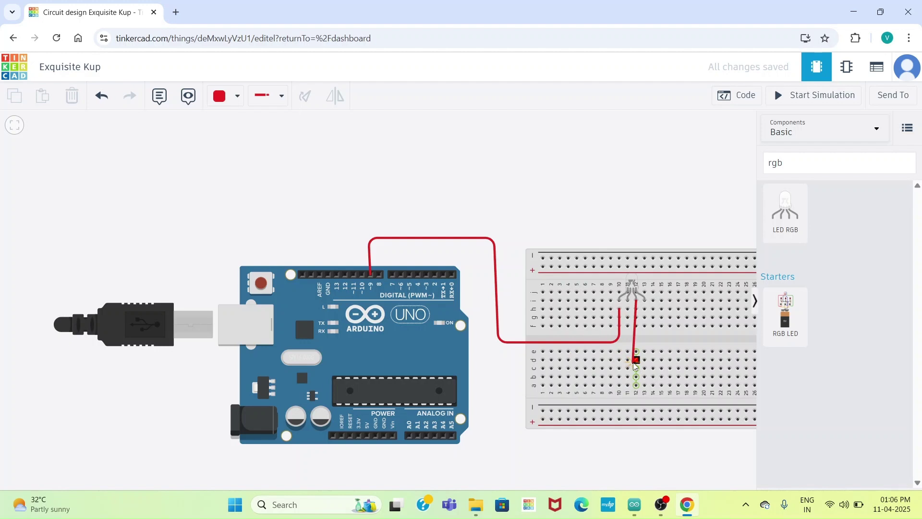
pyautogui.moveTo(634, 367); pyautogui.dragTo(483, 398)
pyautogui.click(636, 364)
pyautogui.click(483, 398)
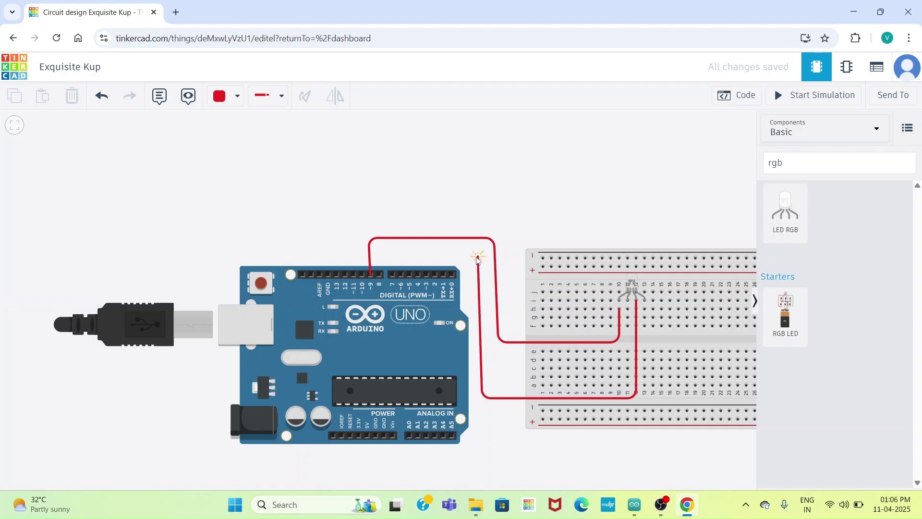
pyautogui.click(477, 257)
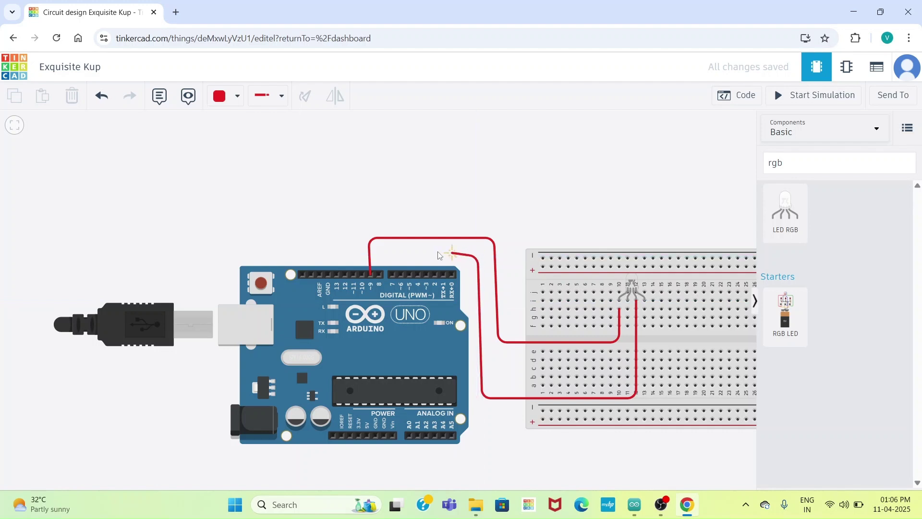
pyautogui.click(362, 253)
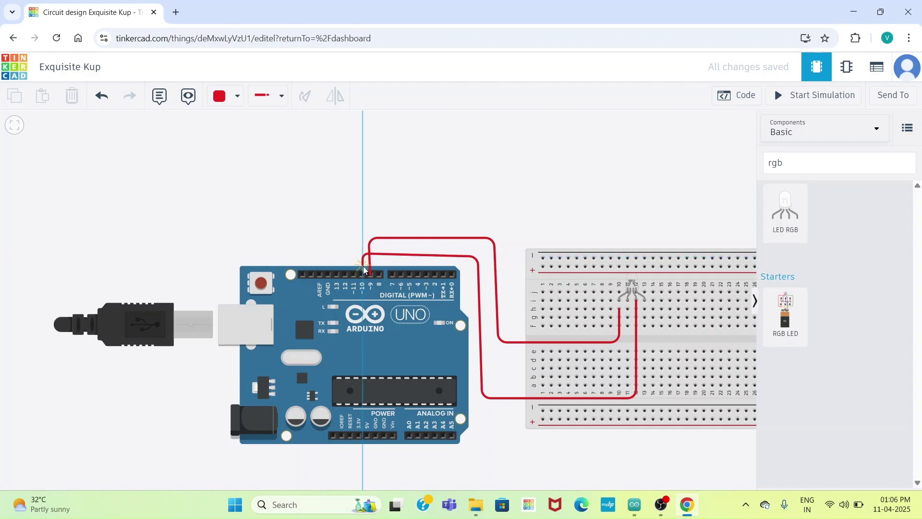
pyautogui.click(363, 275)
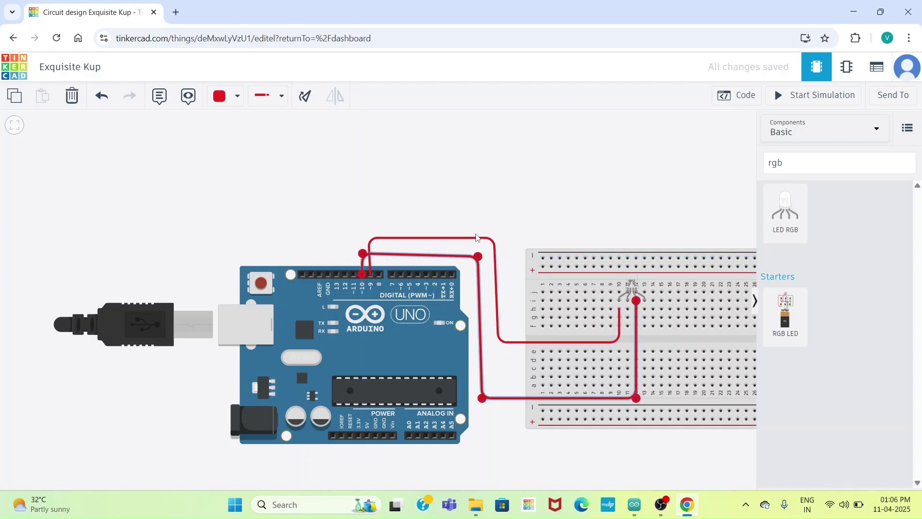
pyautogui.moveTo(479, 258); pyautogui.dragTo(478, 254)
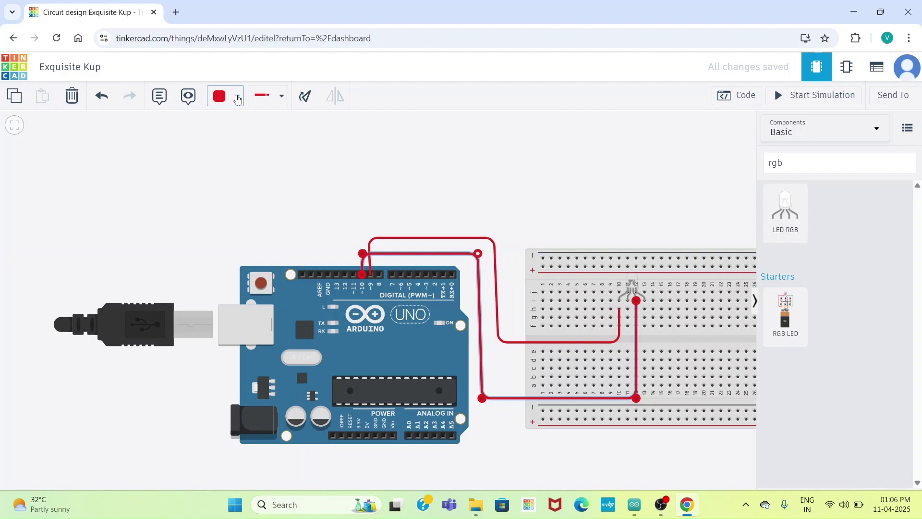
# Recolour the wire between the LED's Blue leg and pin D10 to Blue.
pyautogui.click(237, 96)
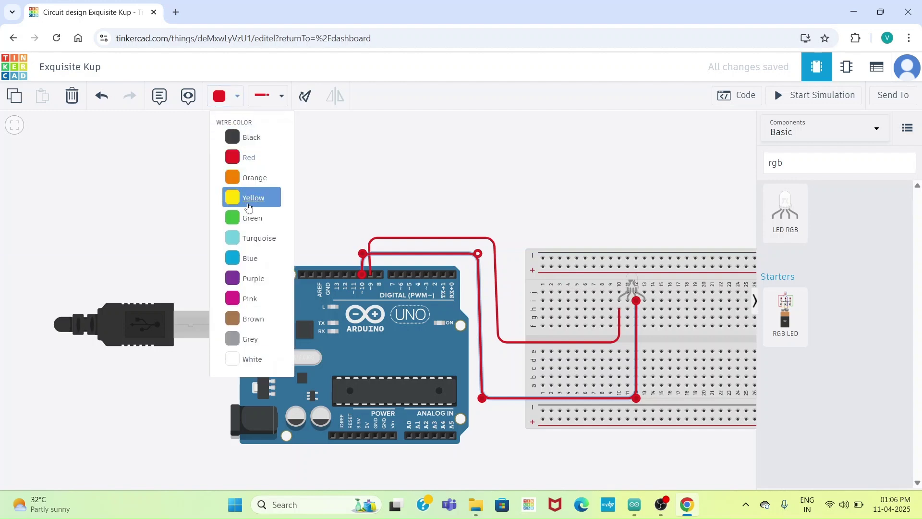
pyautogui.click(247, 258)
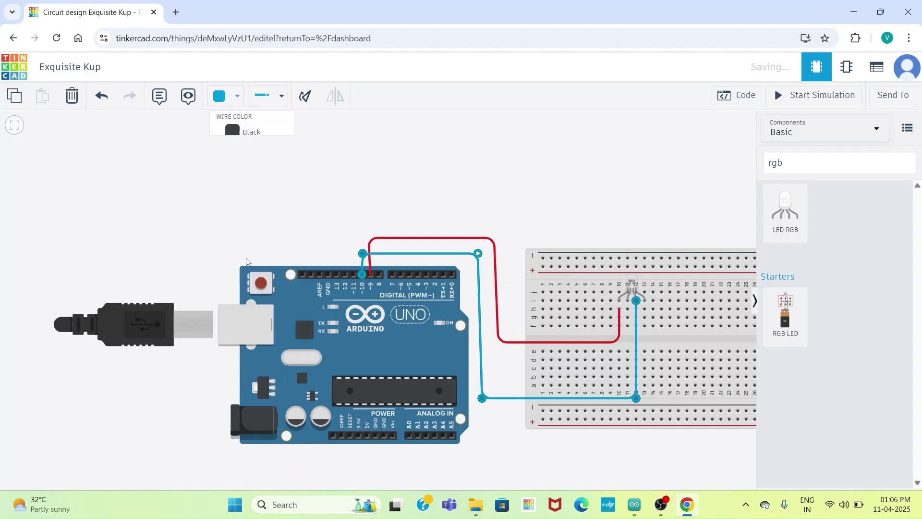
pyautogui.click(430, 207)
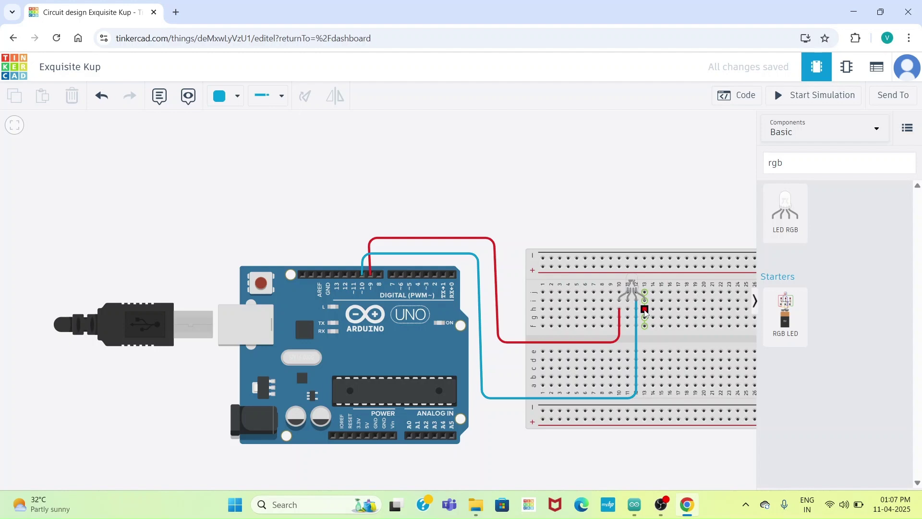
# Wire breadboard hole h13, under the LED's green leg, to Arduino pin D11, routing below the breadboard and above the existing wires.
pyautogui.click(645, 310)
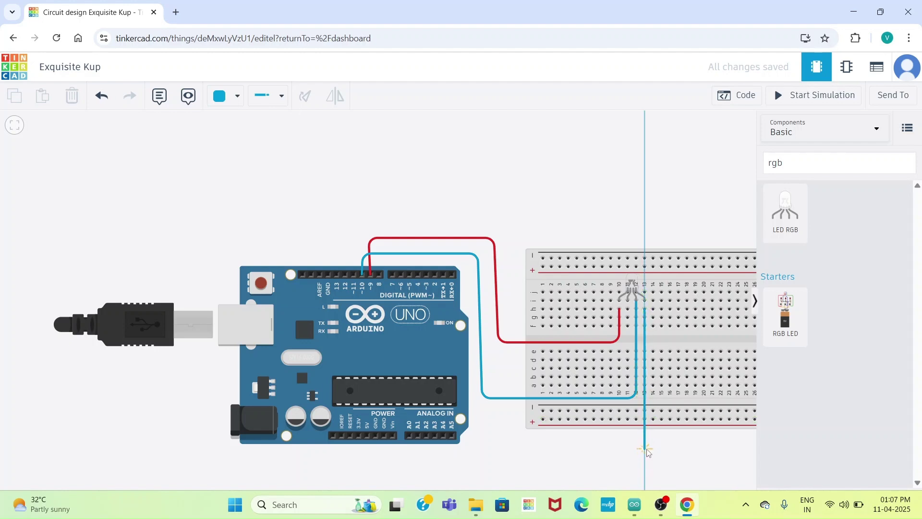
pyautogui.click(645, 449)
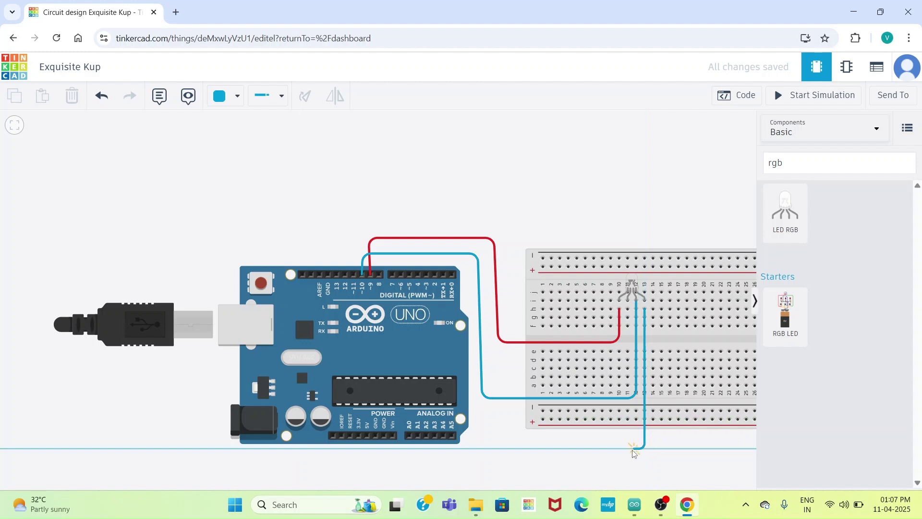
pyautogui.click(490, 446)
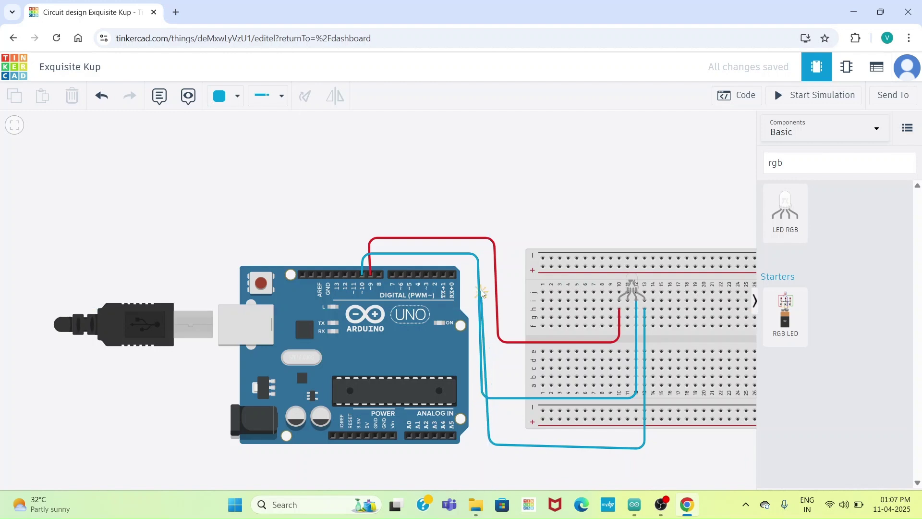
pyautogui.click(477, 212)
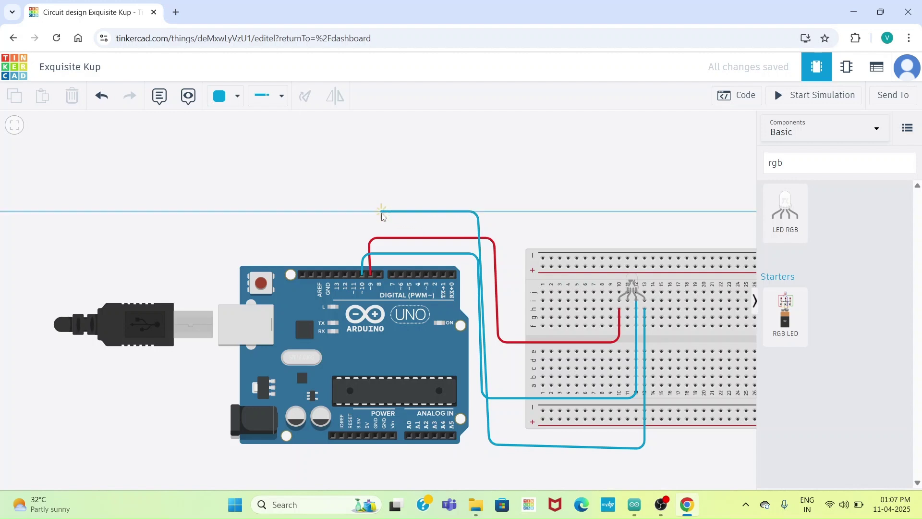
pyautogui.click(355, 212)
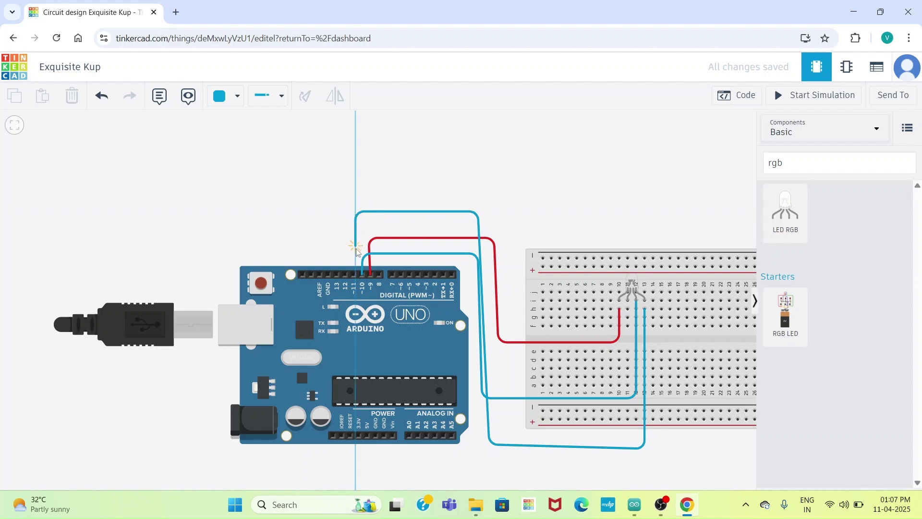
pyautogui.click(356, 275)
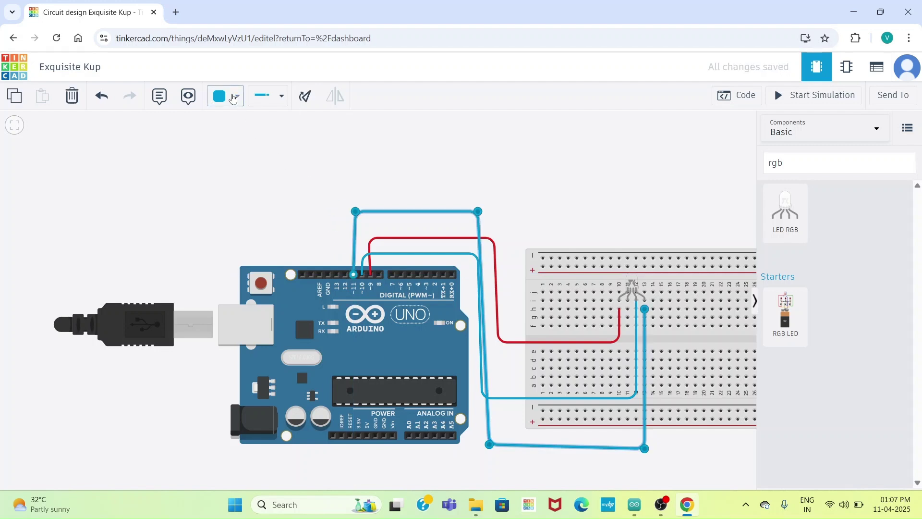
# Recolour the D11 wire to Green and straighten its corners beside and below the breadboard.
pyautogui.click(232, 98)
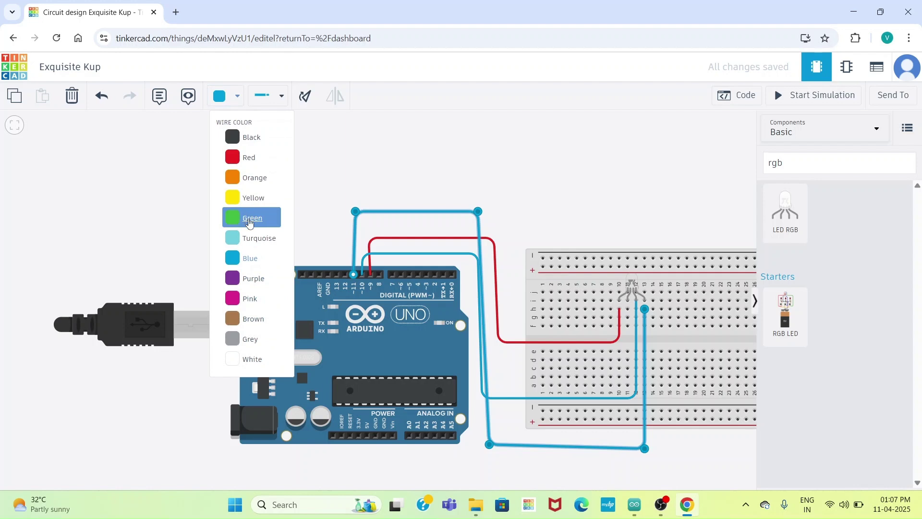
pyautogui.click(249, 219)
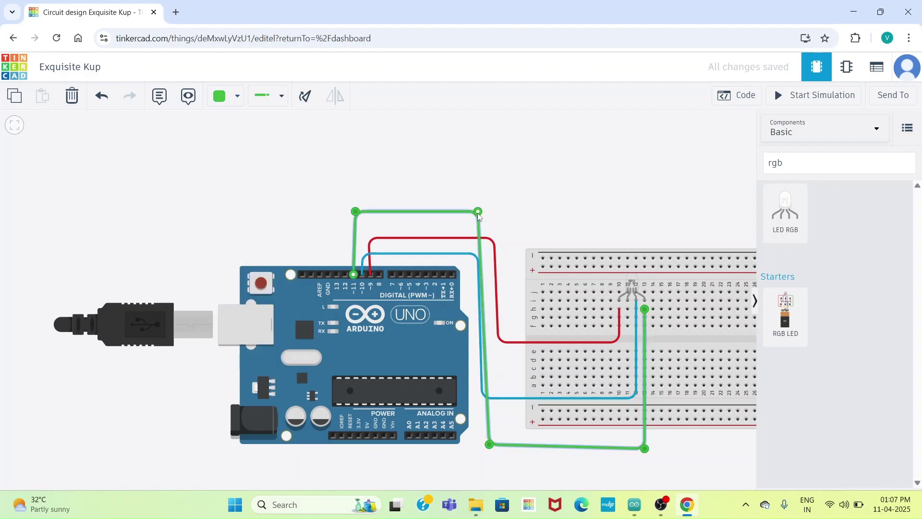
pyautogui.moveTo(479, 213); pyautogui.dragTo(488, 213)
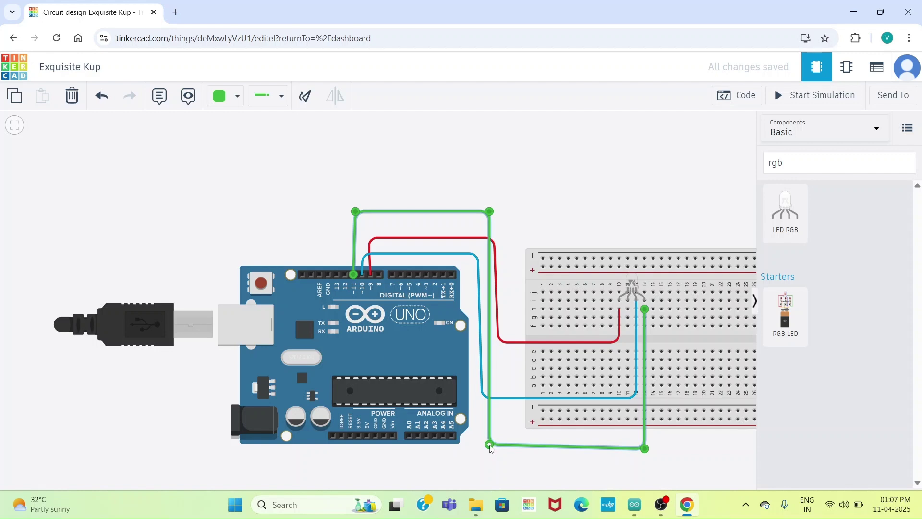
pyautogui.moveTo(491, 448); pyautogui.dragTo(494, 447)
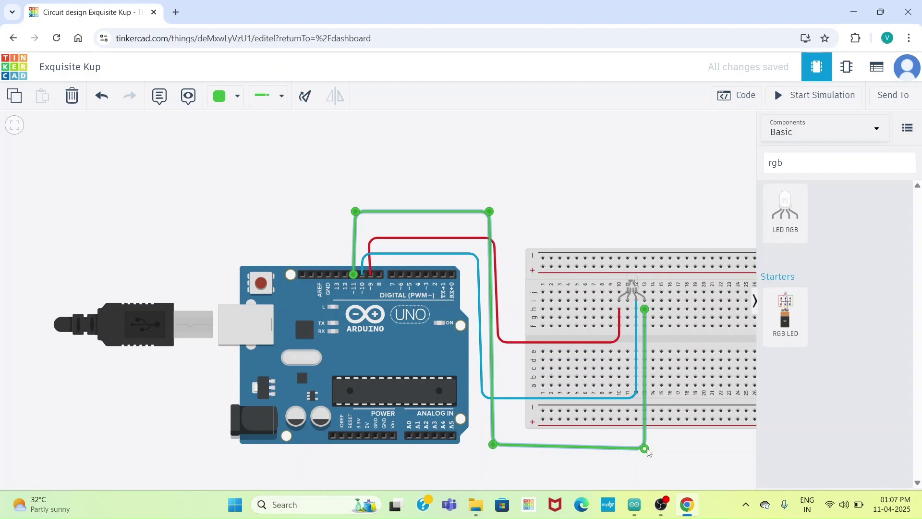
pyautogui.moveTo(646, 449); pyautogui.dragTo(643, 445)
pyautogui.click(609, 461)
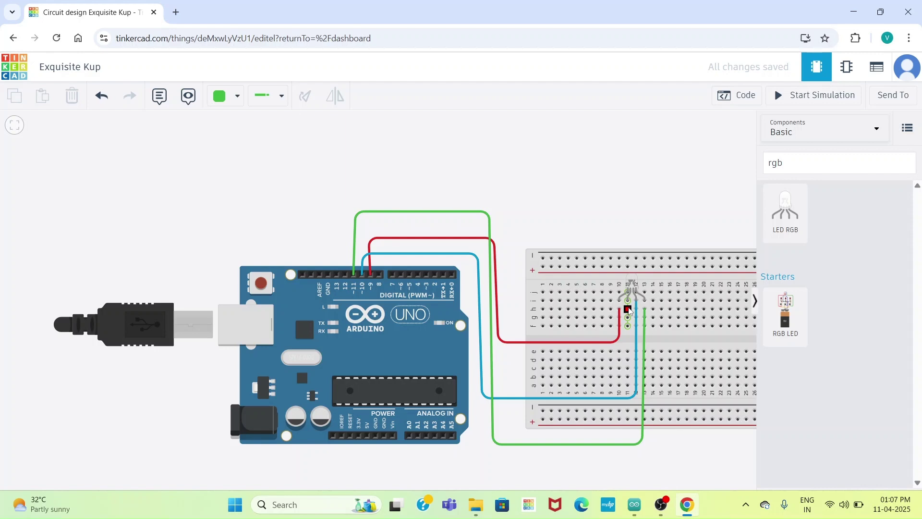
# Wire breadboard hole h11, under the LED's common leg, to the Arduino GND pin beside AREF, routing above all other wires and squaring the corner over GND.
pyautogui.click(628, 309)
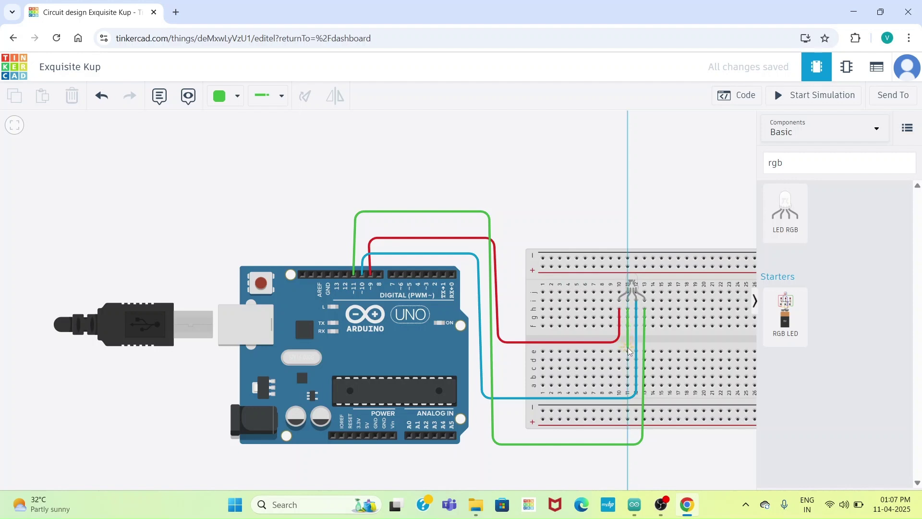
pyautogui.click(627, 347)
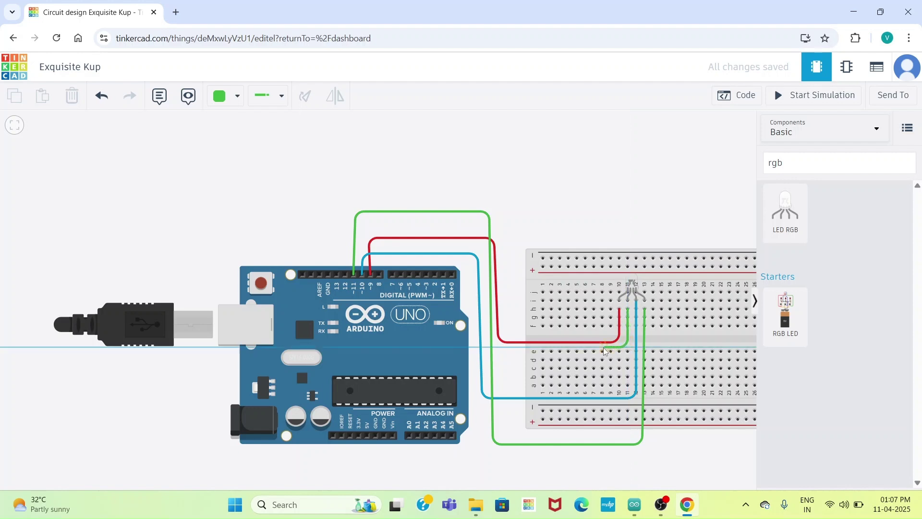
pyautogui.click(510, 350)
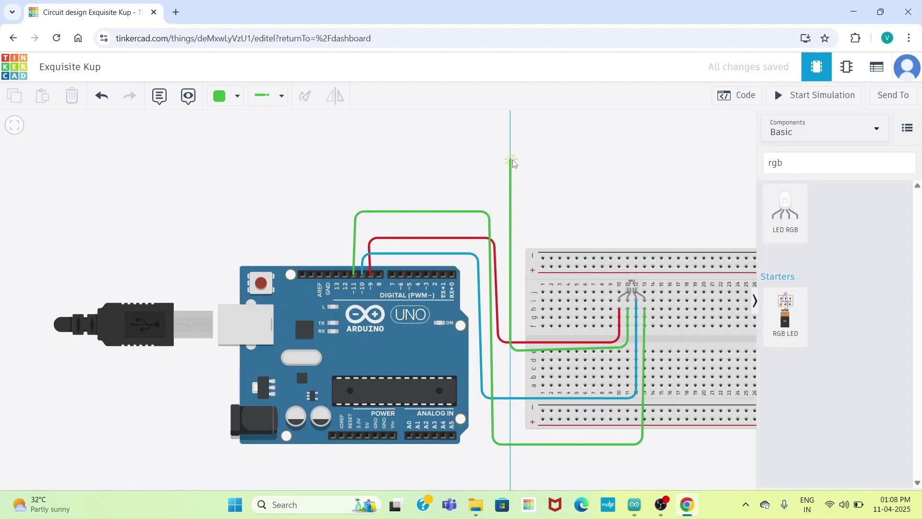
pyautogui.click(511, 159)
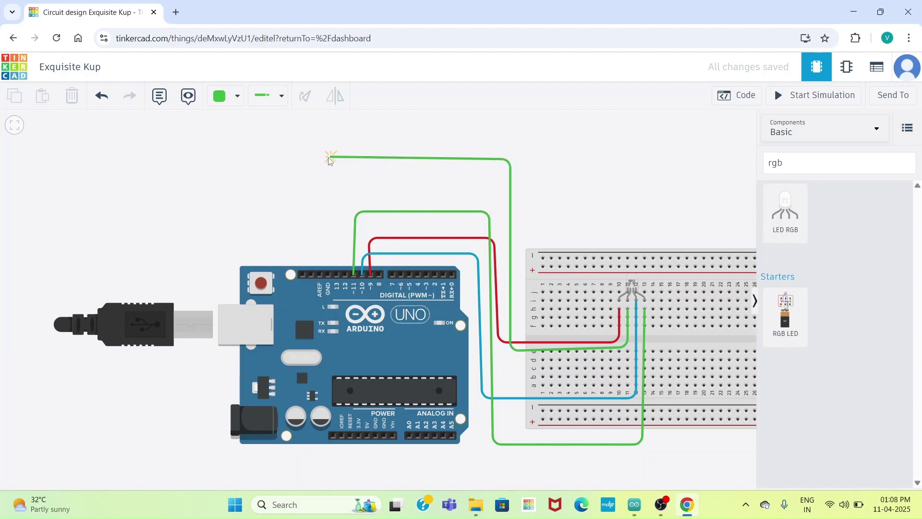
pyautogui.click(315, 156)
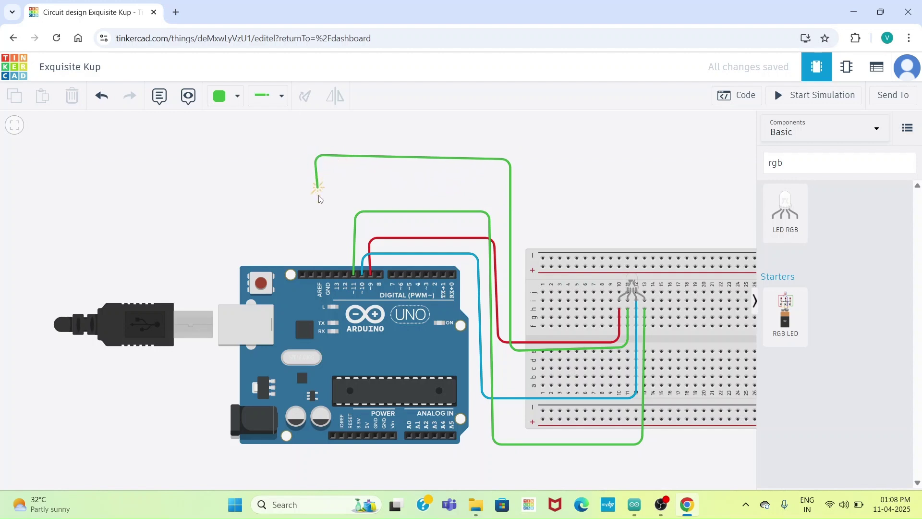
pyautogui.click(328, 275)
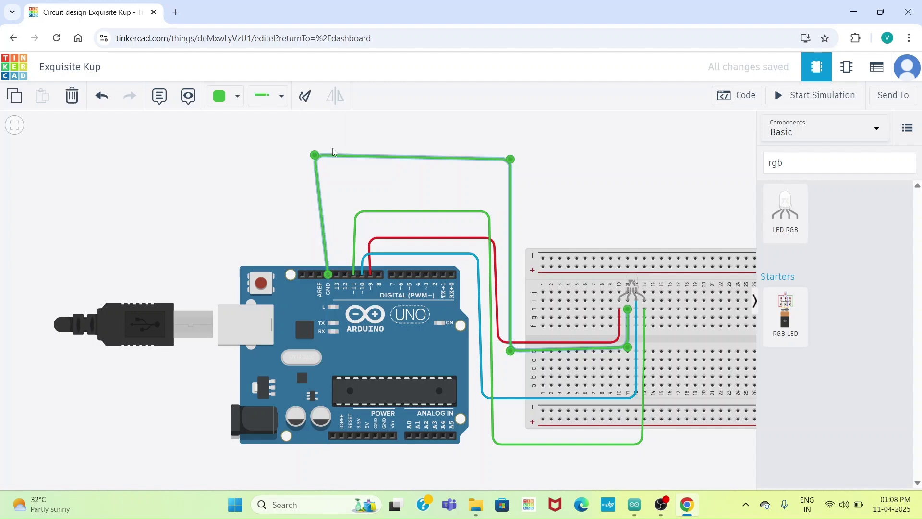
pyautogui.moveTo(315, 157)
pyautogui.mouseDown()
pyautogui.moveTo(324, 150)
pyautogui.moveTo(329, 162)
pyautogui.mouseUp()
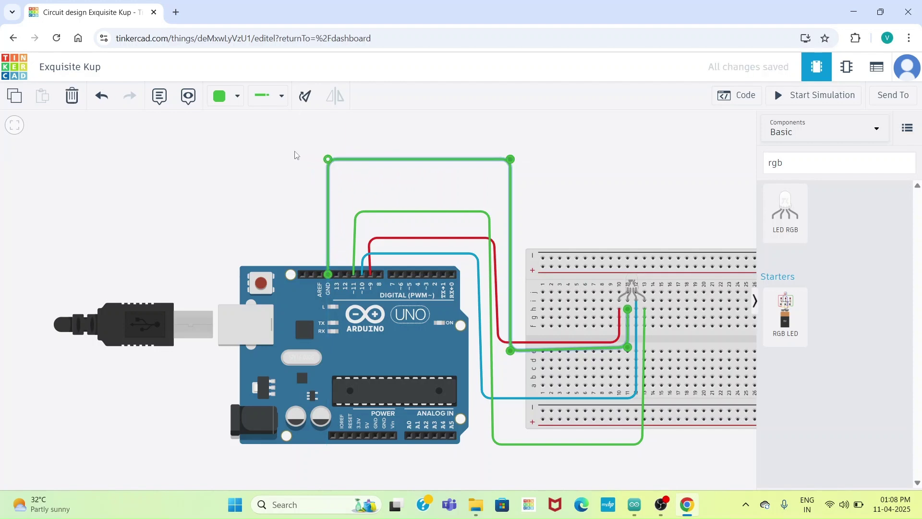
# Recolour the wire between the LED's common leg and GND to Black.
pyautogui.click(235, 100)
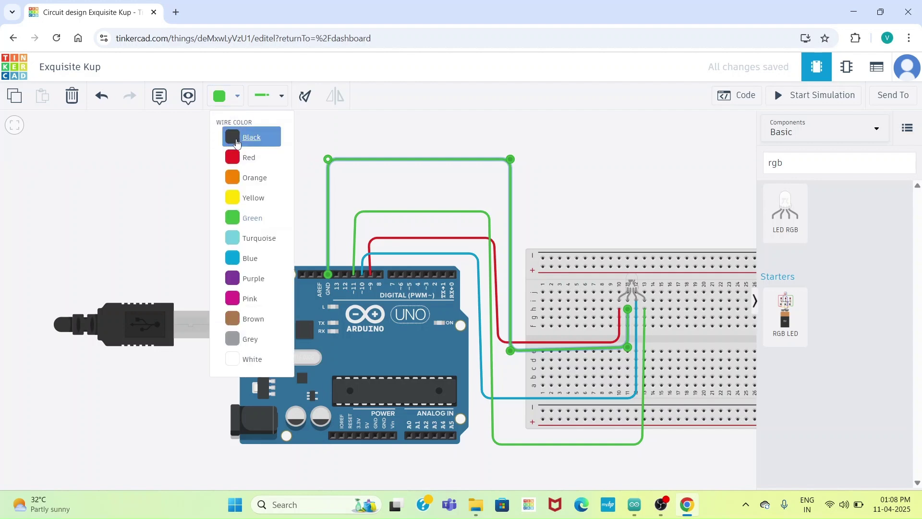
pyautogui.click(237, 138)
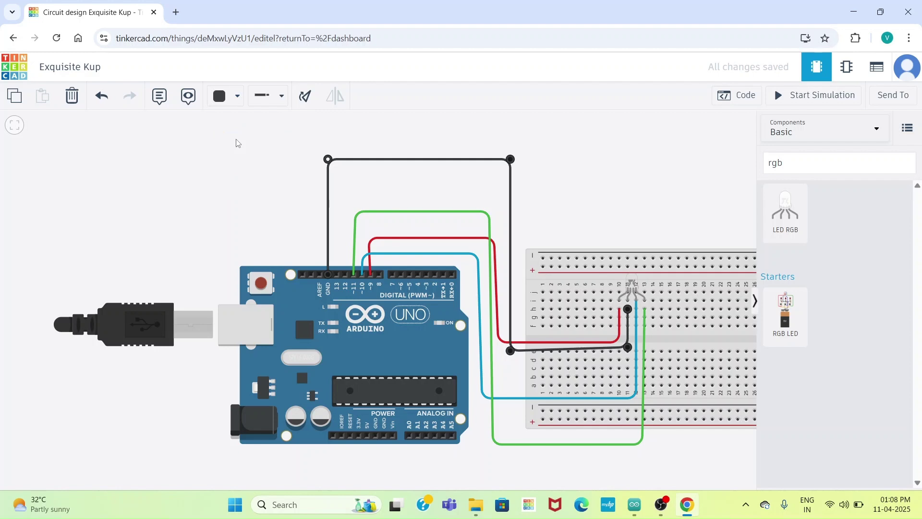
pyautogui.click(619, 155)
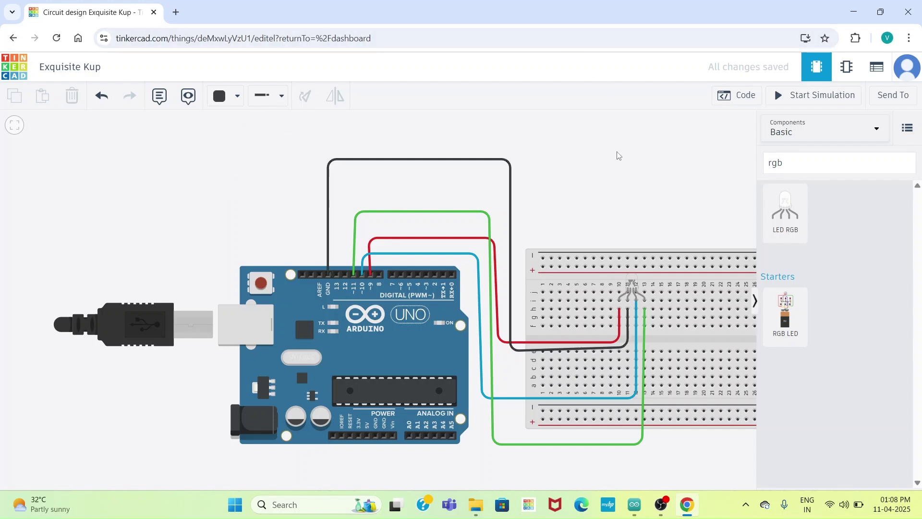
# Open the circuit's code in Text mode, discarding the blocks, and delete the entire default sketch.
pyautogui.click(749, 99)
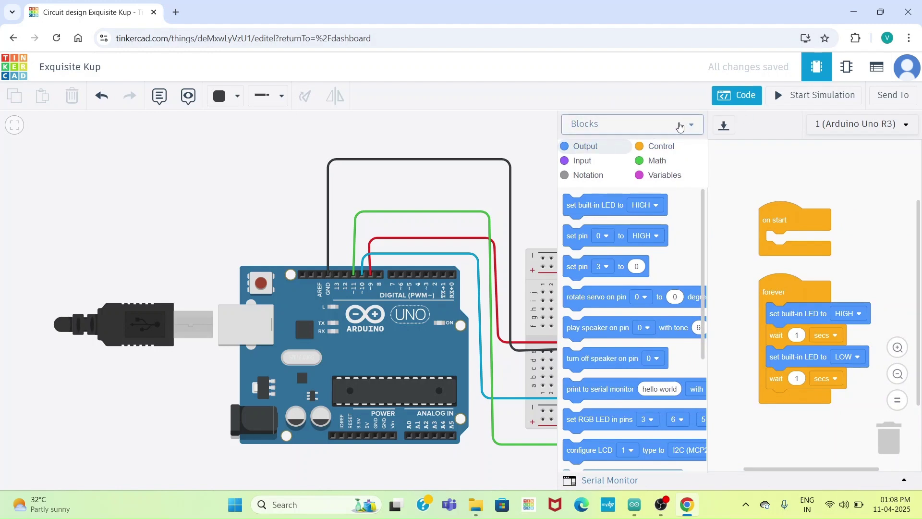
pyautogui.click(691, 129)
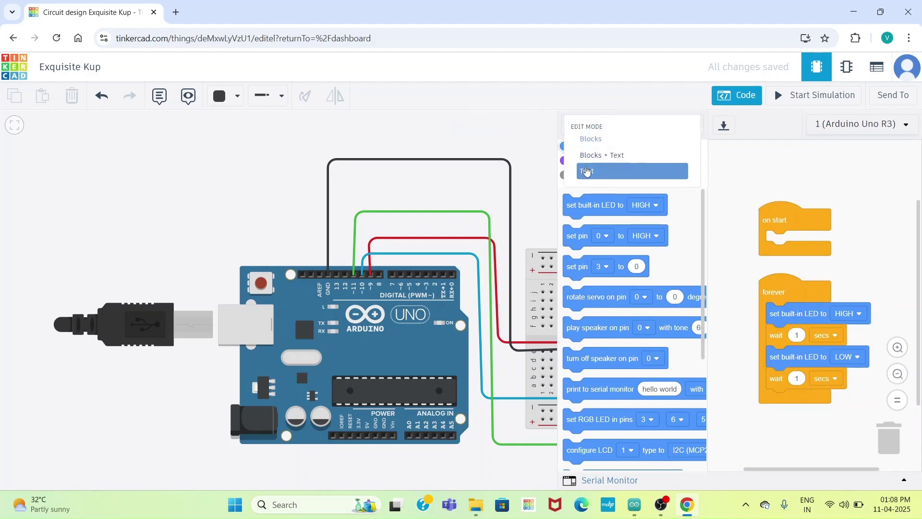
pyautogui.click(586, 171)
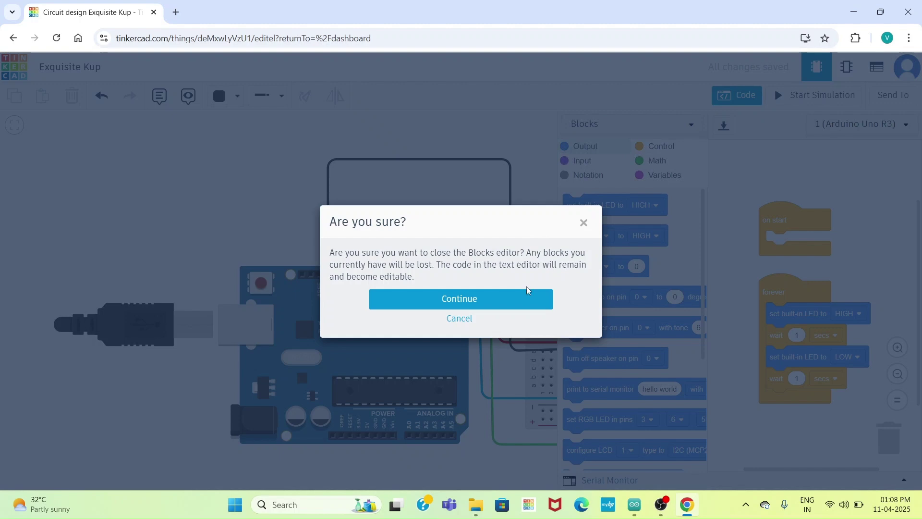
pyautogui.click(525, 303)
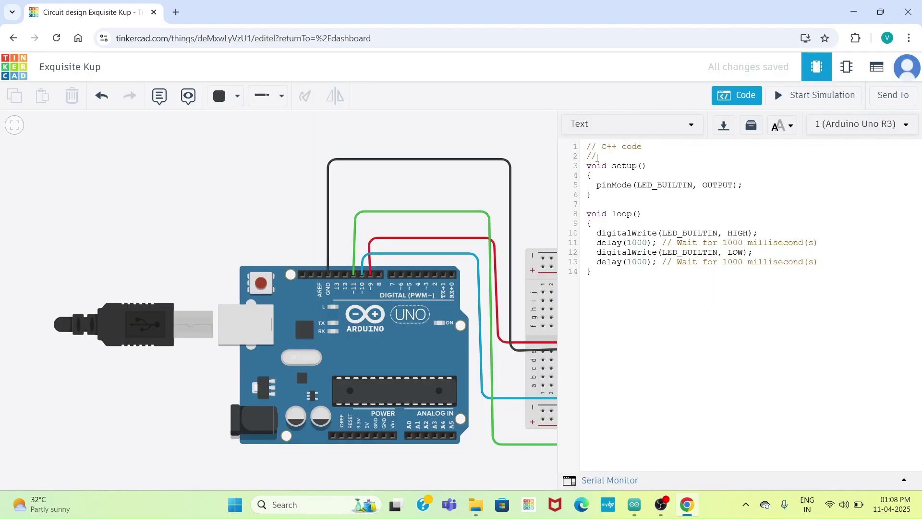
pyautogui.moveTo(586, 146)
pyautogui.mouseDown()
pyautogui.moveTo(629, 194)
pyautogui.moveTo(650, 276)
pyautogui.mouseUp()
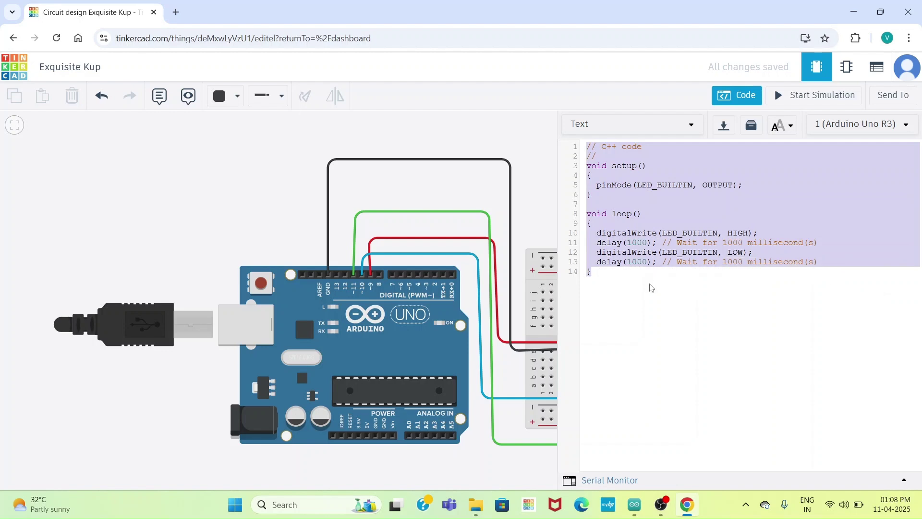
pyautogui.press('BackSpace')
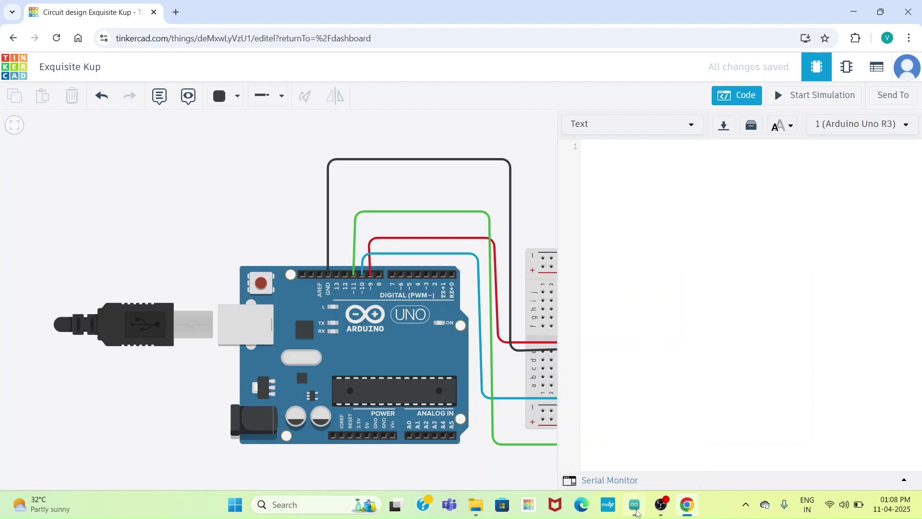
# Switch to Arduino IDE and go to the start of the sketch_apr11a code.
pyautogui.click(637, 512)
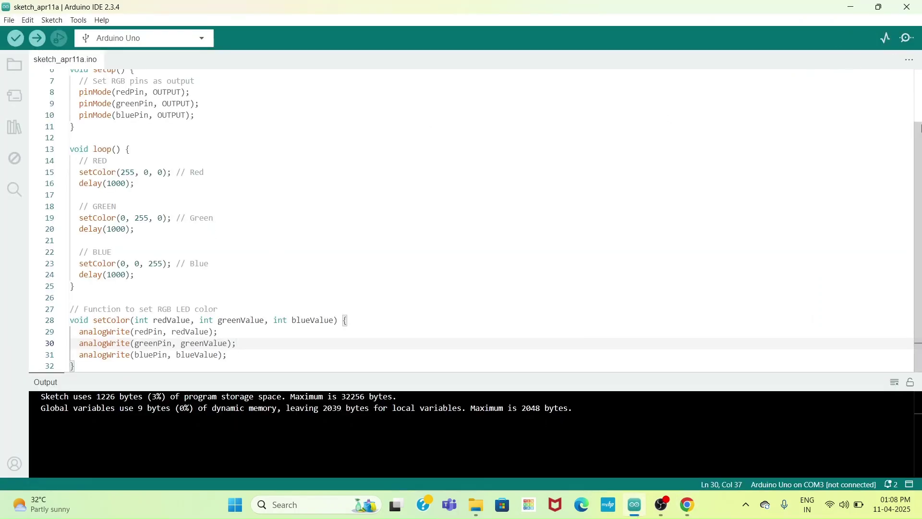
pyautogui.scroll(2, 918, 147)
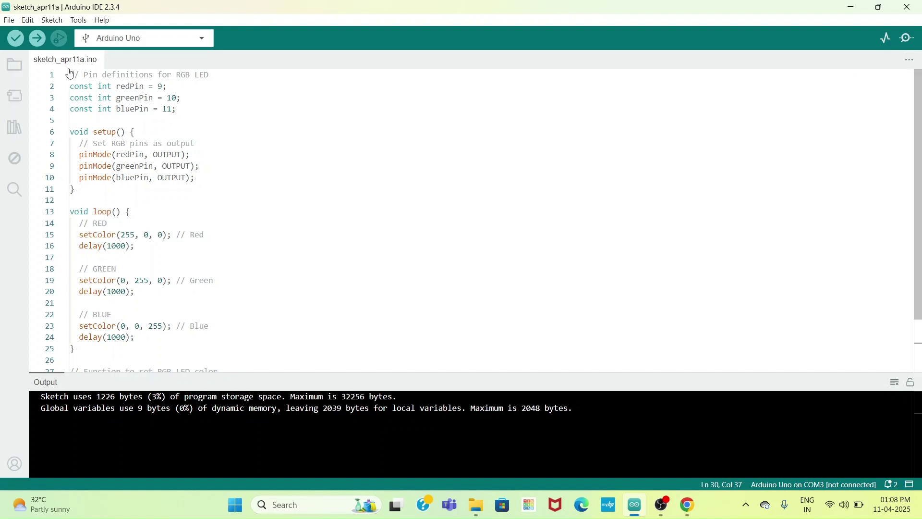
pyautogui.moveTo(70, 75); pyautogui.dragTo(207, 383)
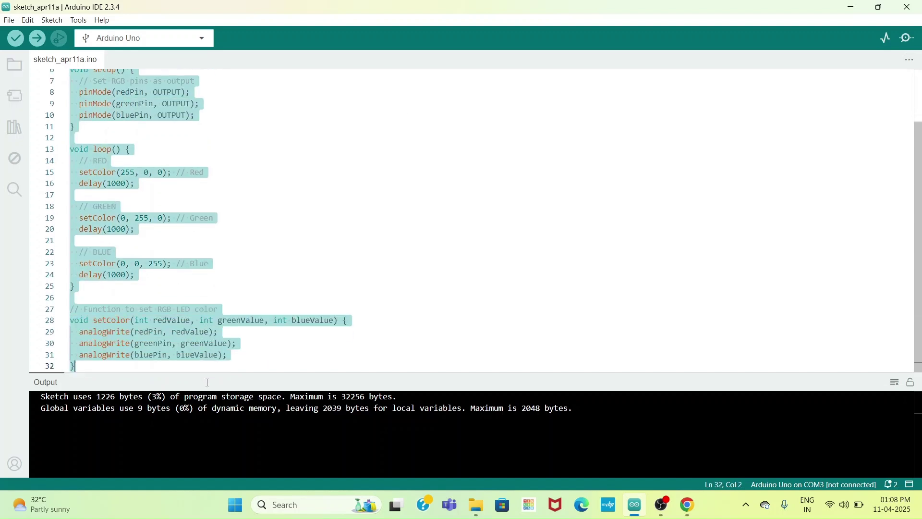
pyautogui.click(190, 342)
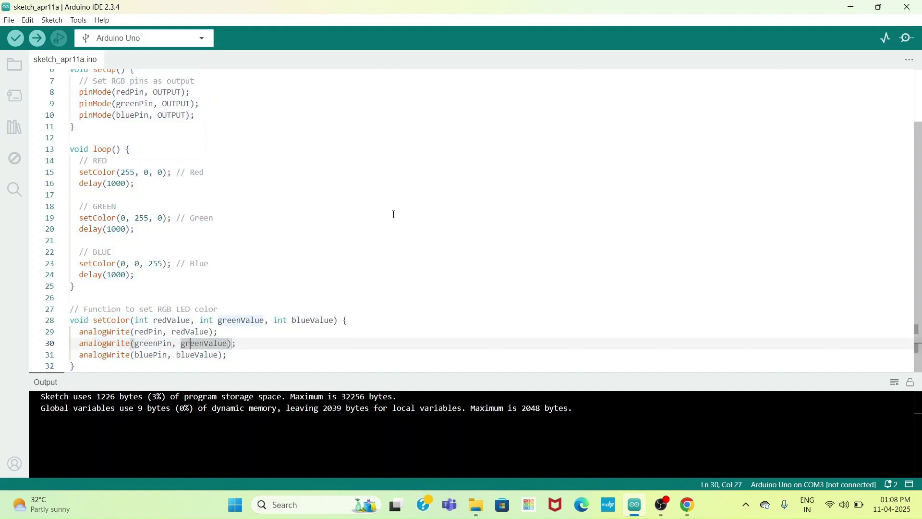
pyautogui.moveTo(393, 214); pyautogui.dragTo(360, 232)
pyautogui.click(360, 232)
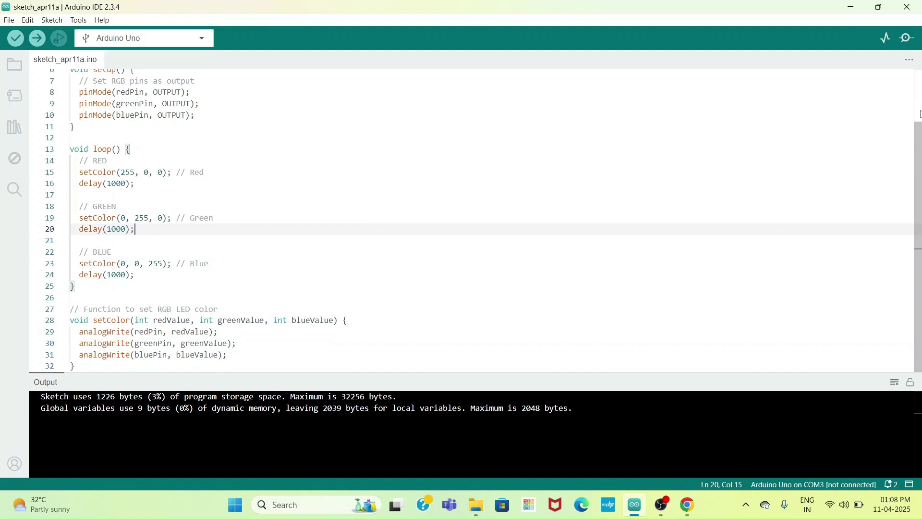
# Copy the entire sketch_apr11a code from Arduino IDE and paste it into the empty Tinkercad code editor for the Arduino Uno R3.
pyautogui.scroll(2, 920, 114)
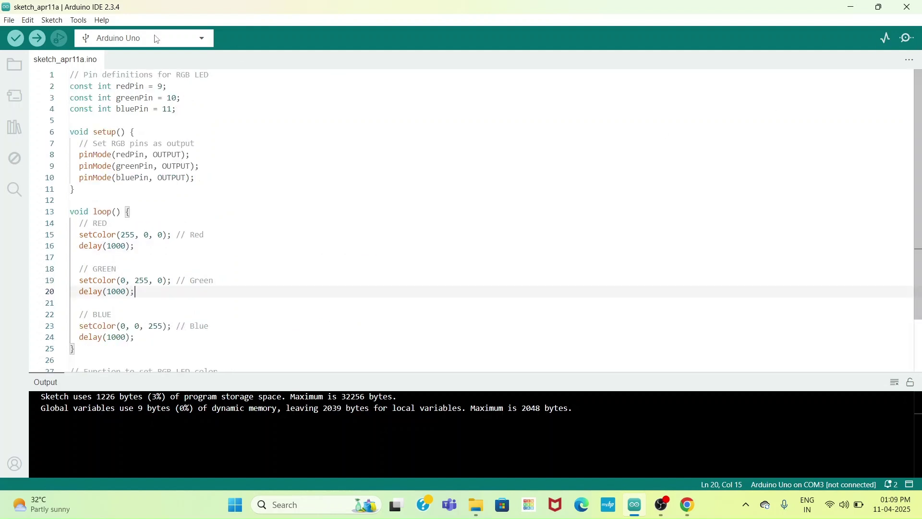
pyautogui.moveTo(71, 75); pyautogui.dragTo(75, 368)
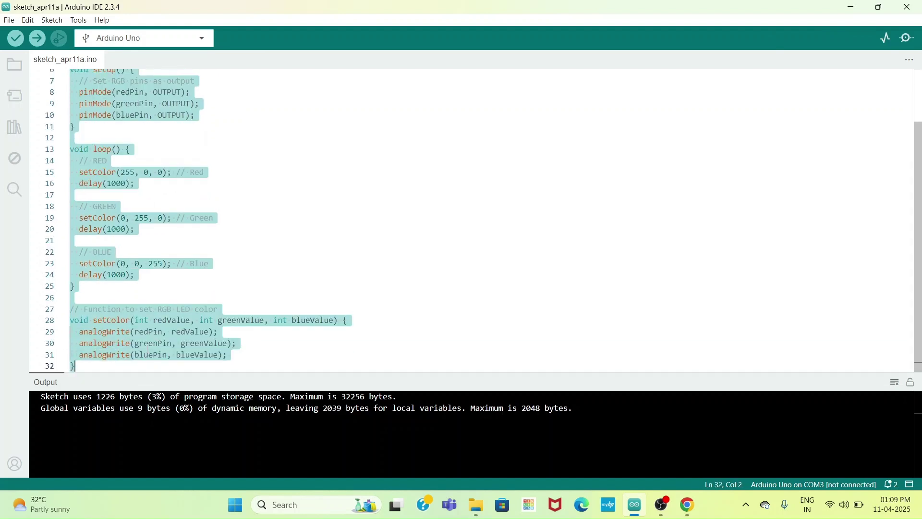
pyautogui.rightClick(151, 145)
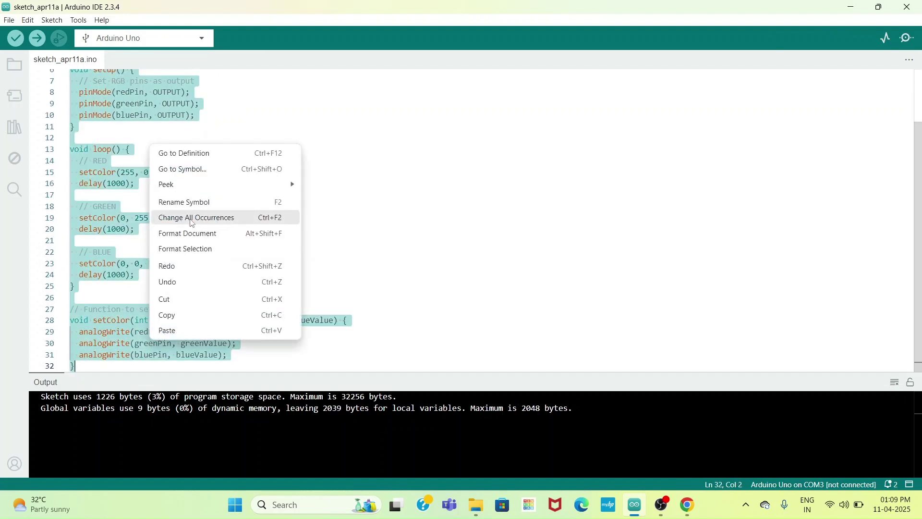
pyautogui.click(183, 320)
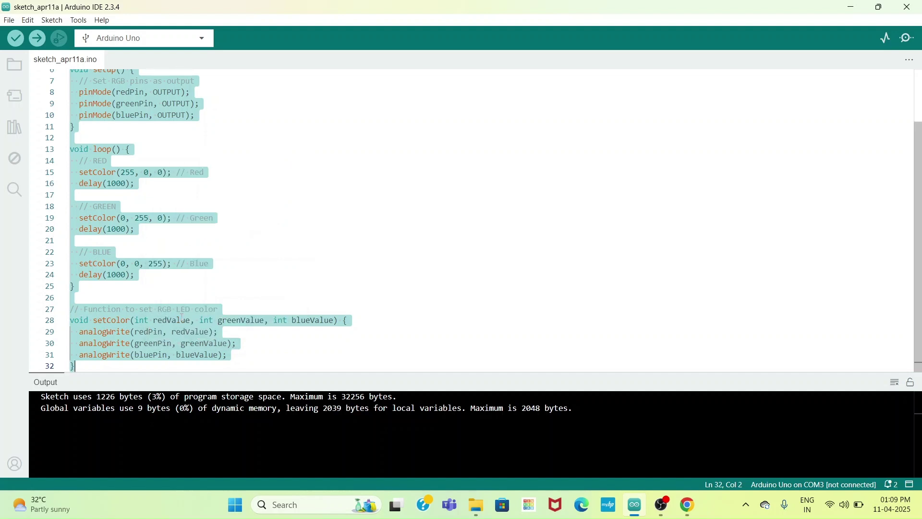
pyautogui.click(687, 507)
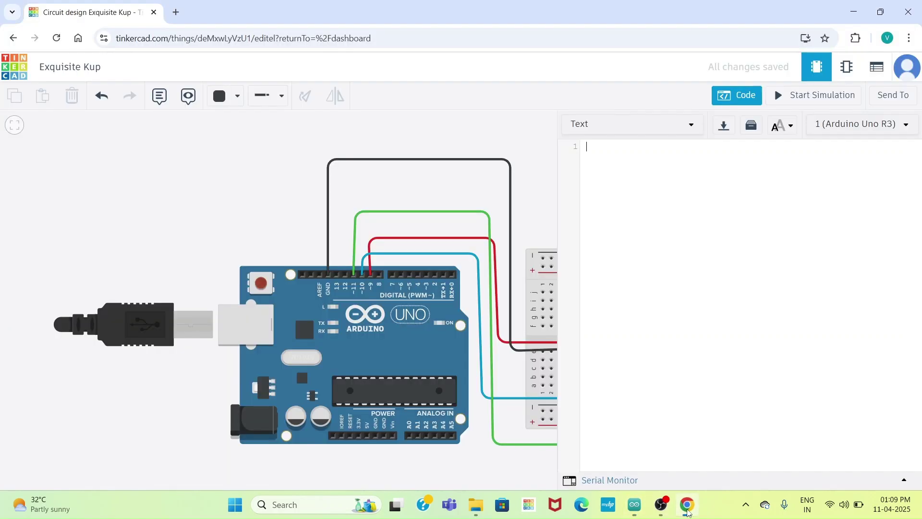
pyautogui.rightClick(594, 162)
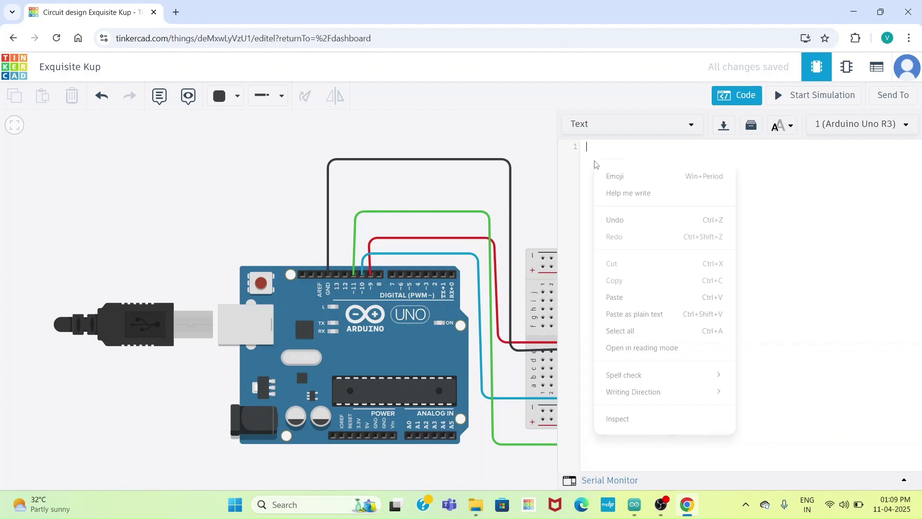
pyautogui.click(632, 298)
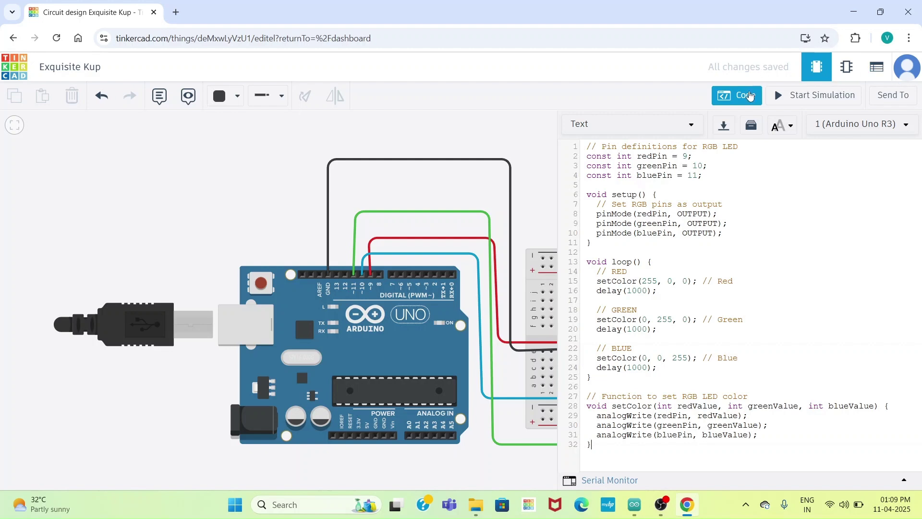
# Hide the circuit's code and start the simulation to observe the RGB LED and the Arduino.
pyautogui.click(751, 96)
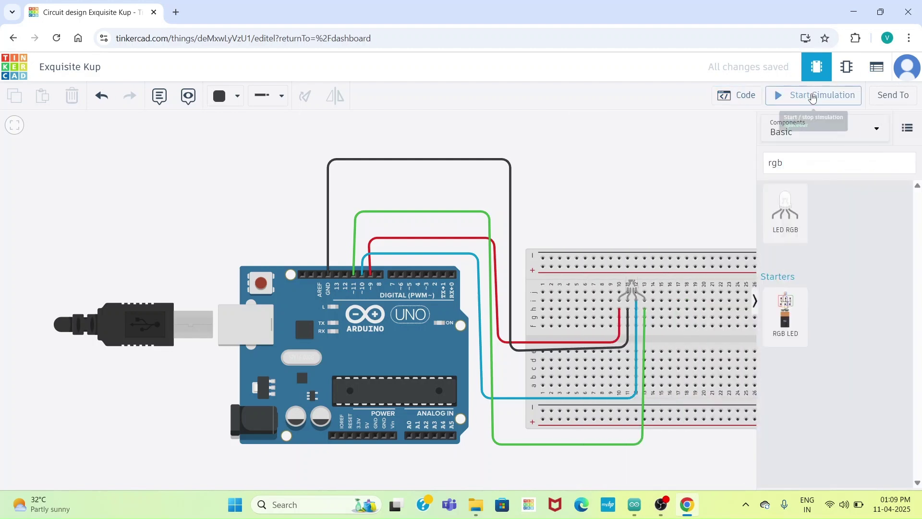
pyautogui.click(812, 98)
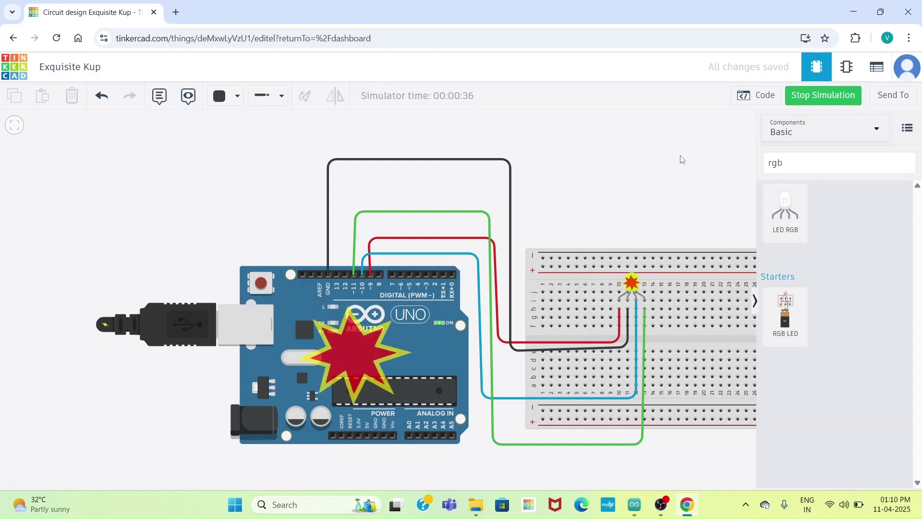
pyautogui.moveTo(656, 144); pyautogui.dragTo(574, 148)
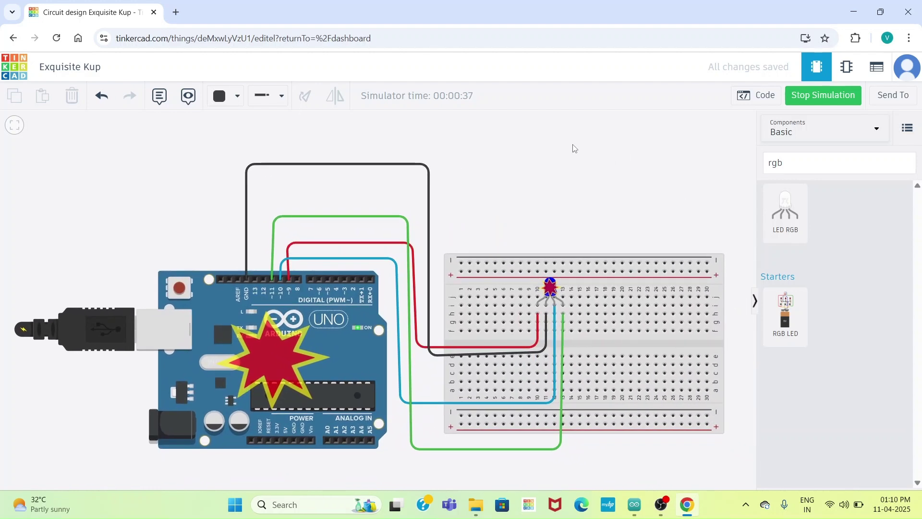